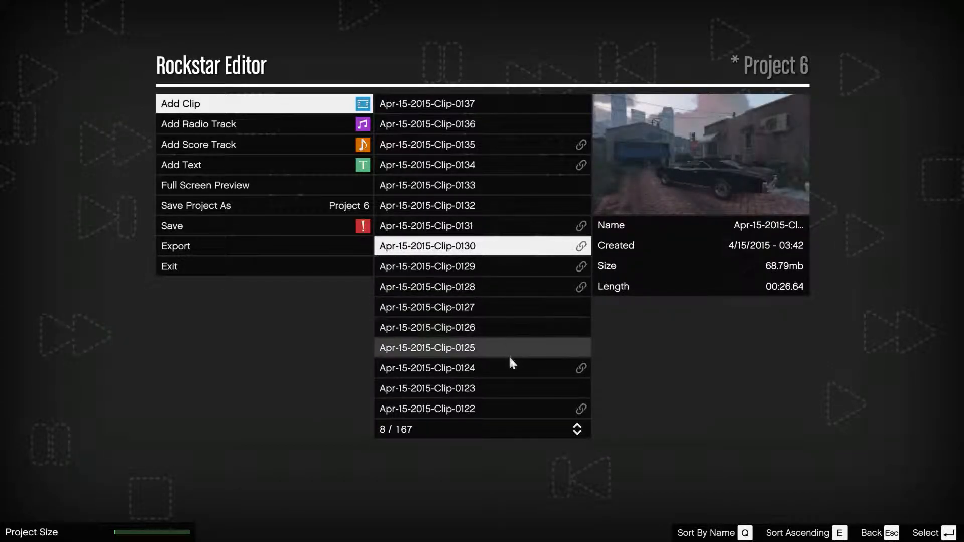
Look through the available clips from Apr-15-2015-Clip-0124 to the older ones, preview Apr-15-2015-Clip-0062, and leave the clip list
click(513, 376)
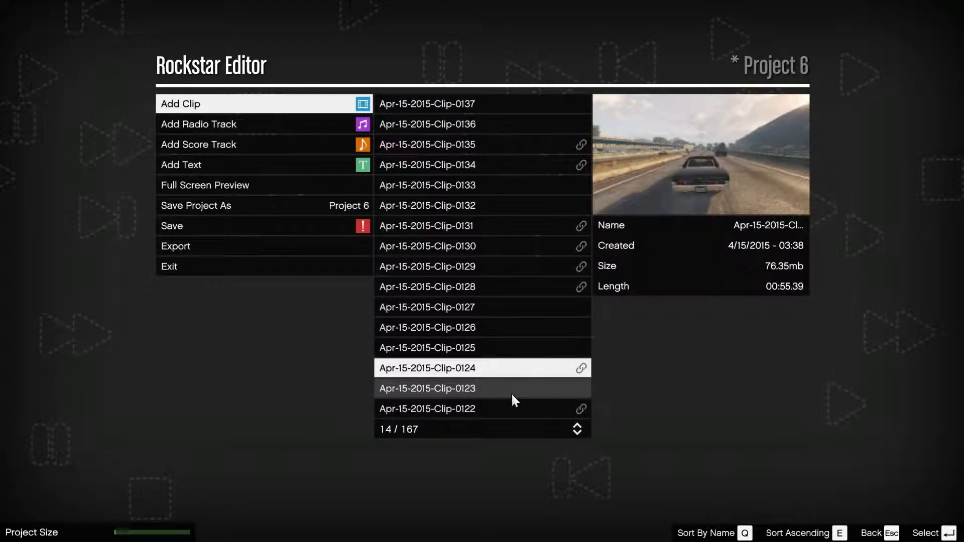
scroll(509, 384, down, 2)
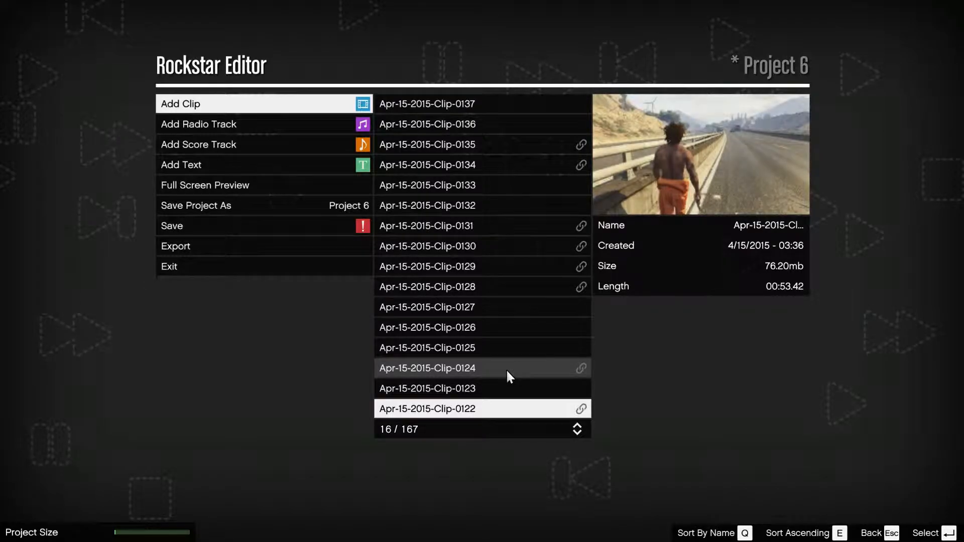
scroll(509, 376, down, 4)
scroll(510, 373, down, 2)
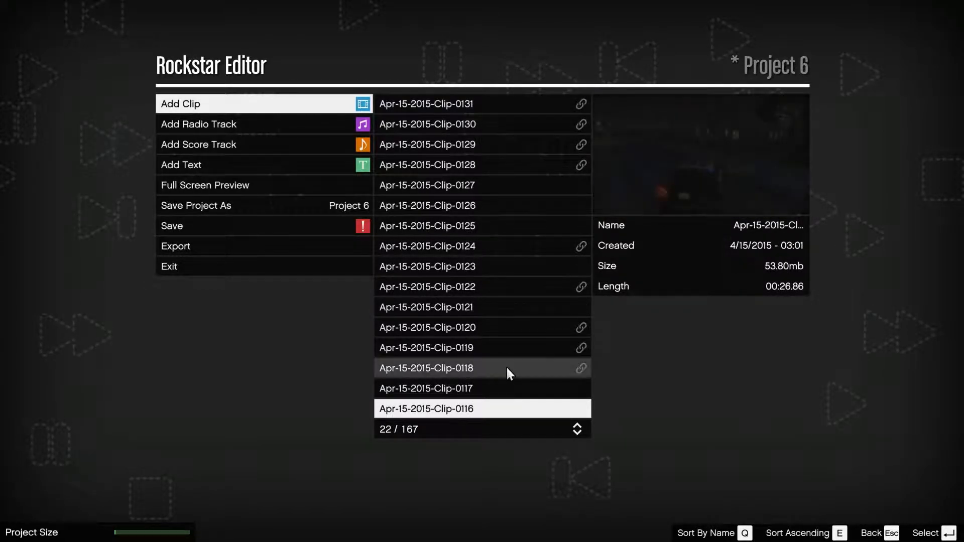
scroll(510, 374, down, 4)
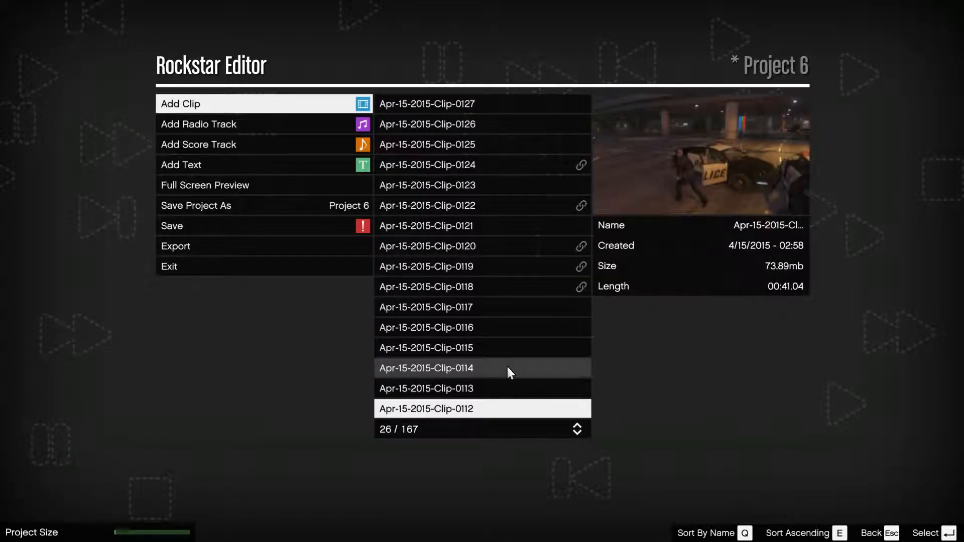
scroll(510, 372, down, 5)
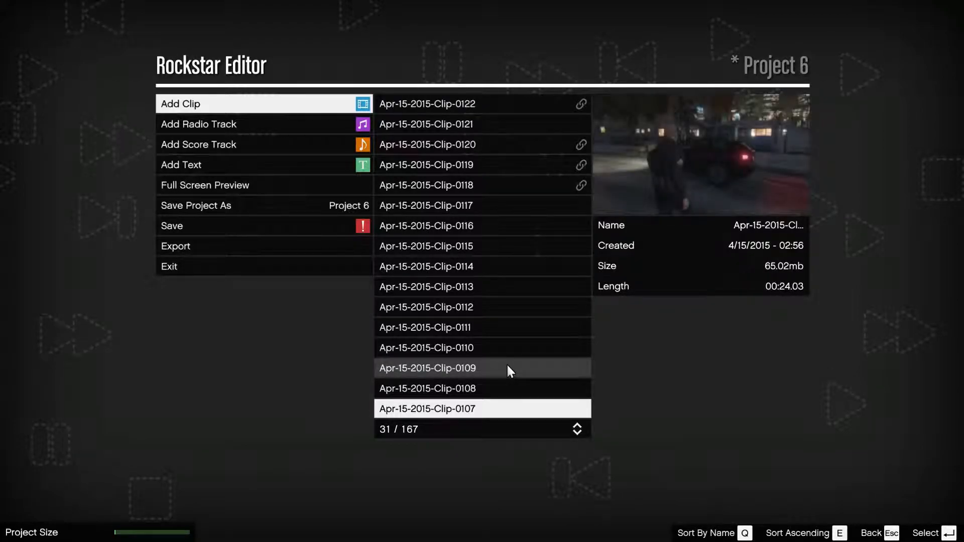
scroll(510, 372, down, 4)
scroll(511, 370, down, 4)
scroll(511, 369, down, 4)
scroll(511, 369, down, 4)
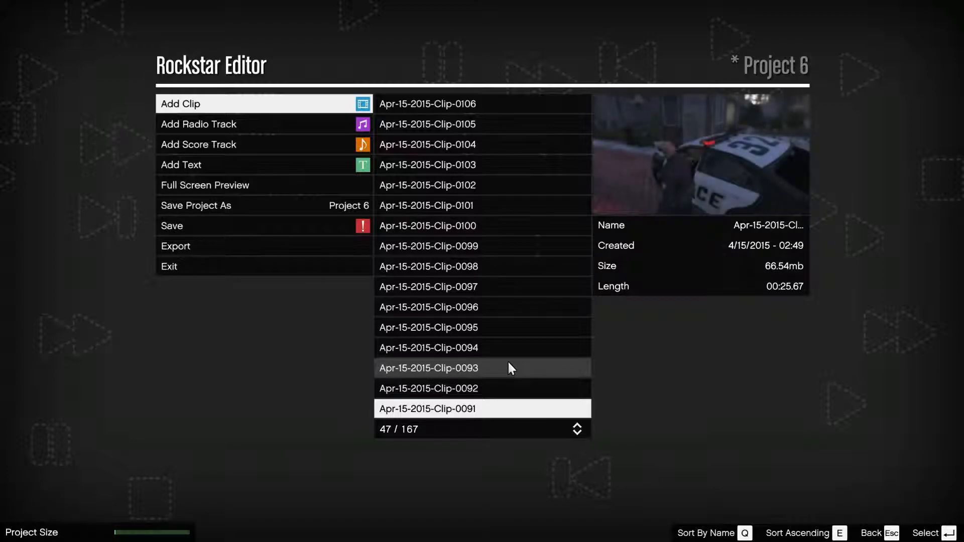
scroll(511, 369, down, 9)
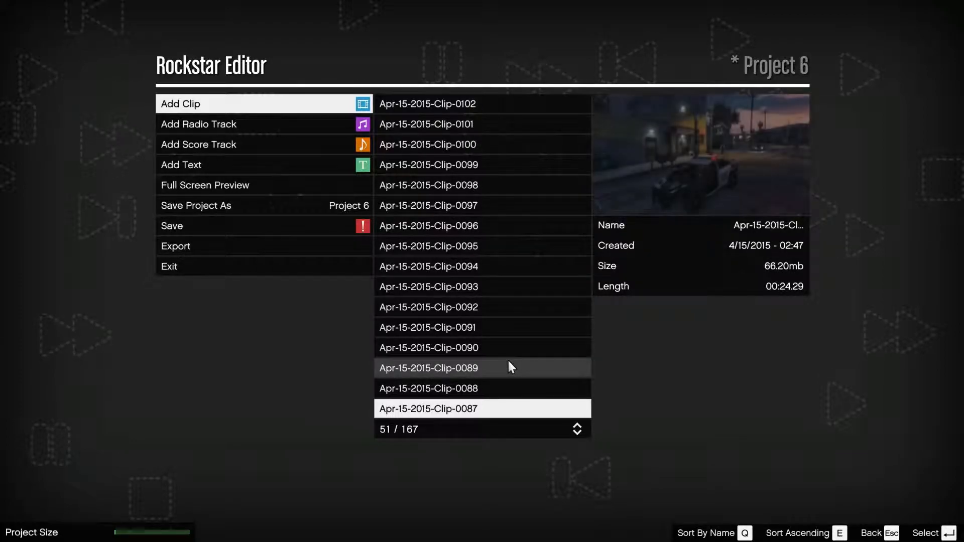
scroll(509, 364, down, 9)
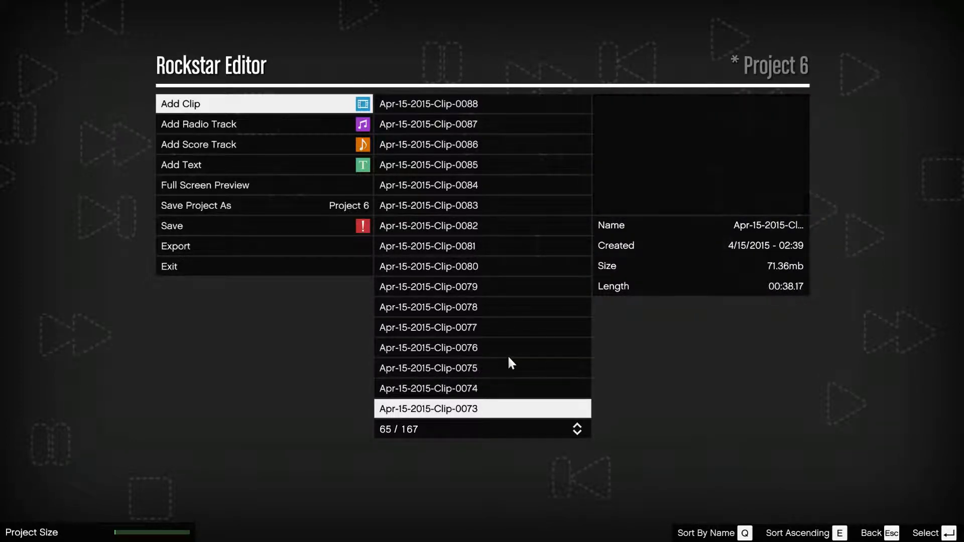
scroll(510, 363, down, 5)
scroll(511, 363, down, 9)
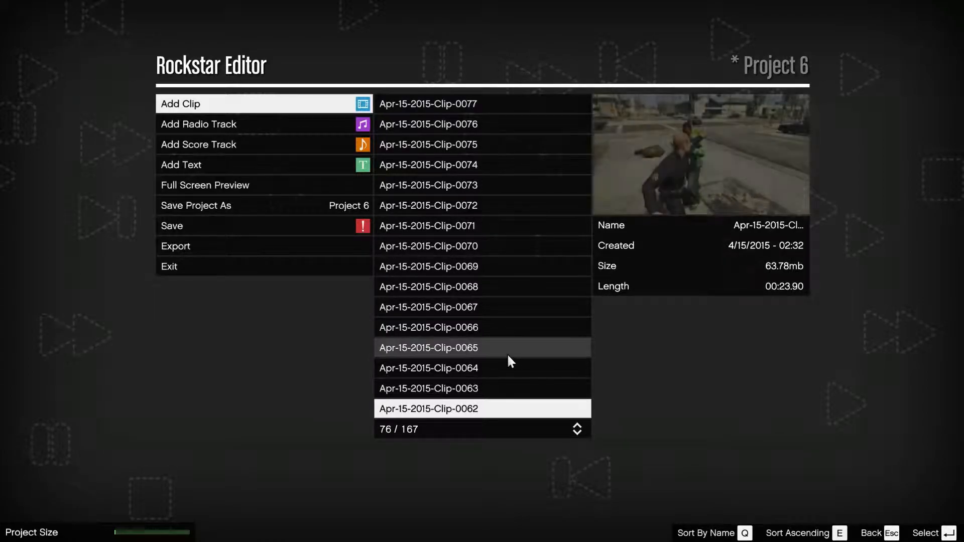
scroll(509, 361, down, 1)
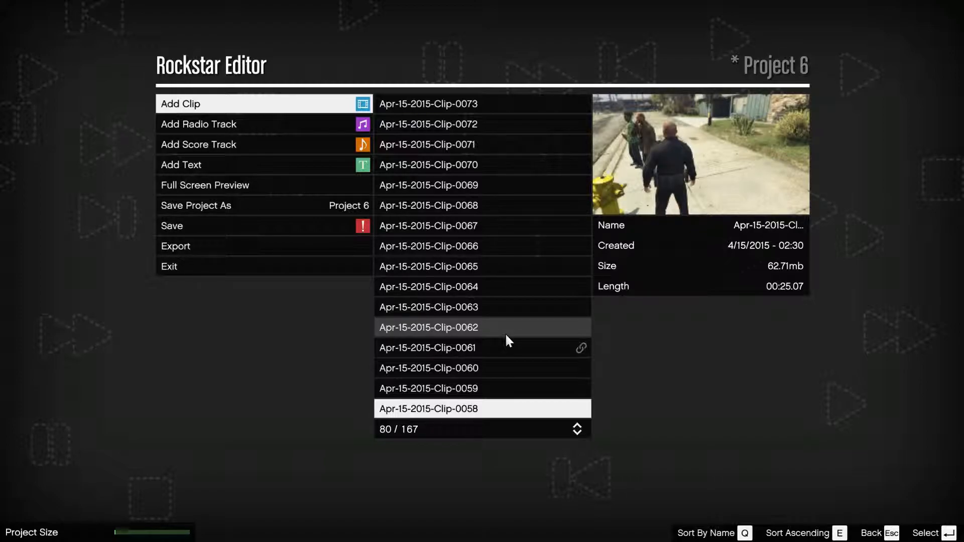
click(506, 336)
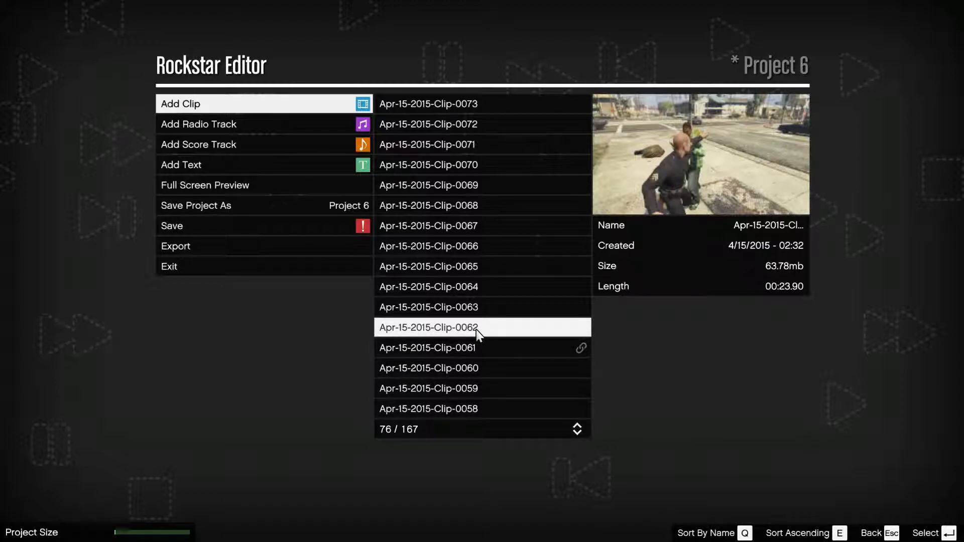
key(Escape)
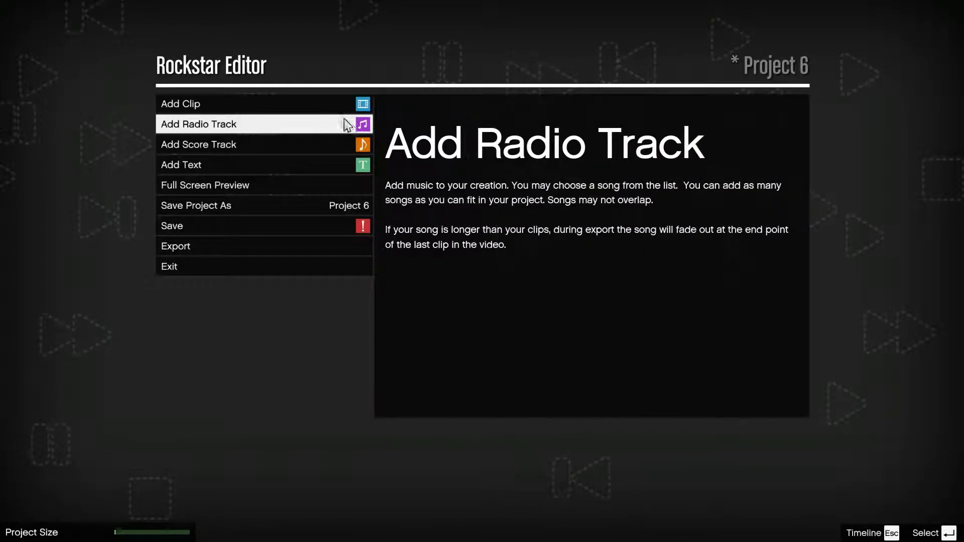
Open the list of clips to add and preview Apr-15-2015-Clip-0130 and Apr-15-2015-Clip-0124
click(305, 104)
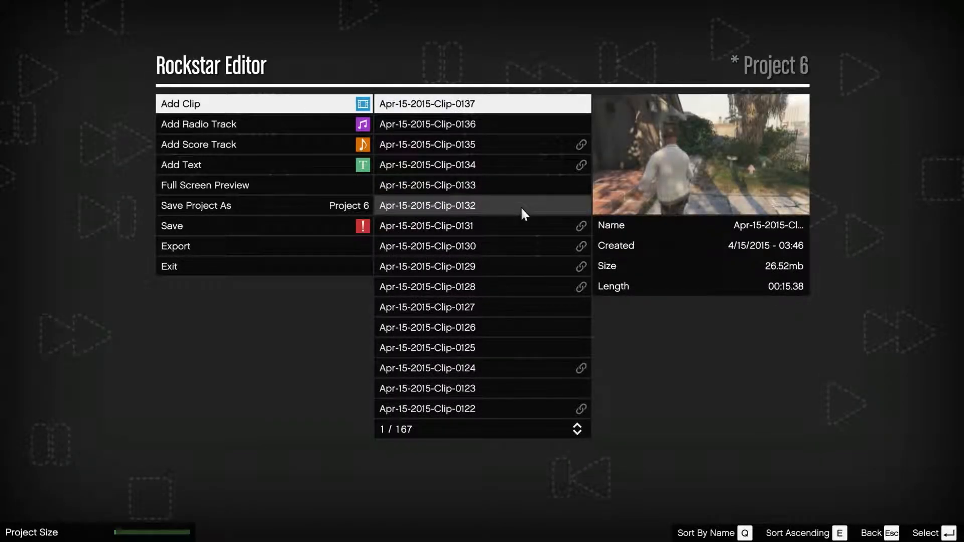
click(520, 241)
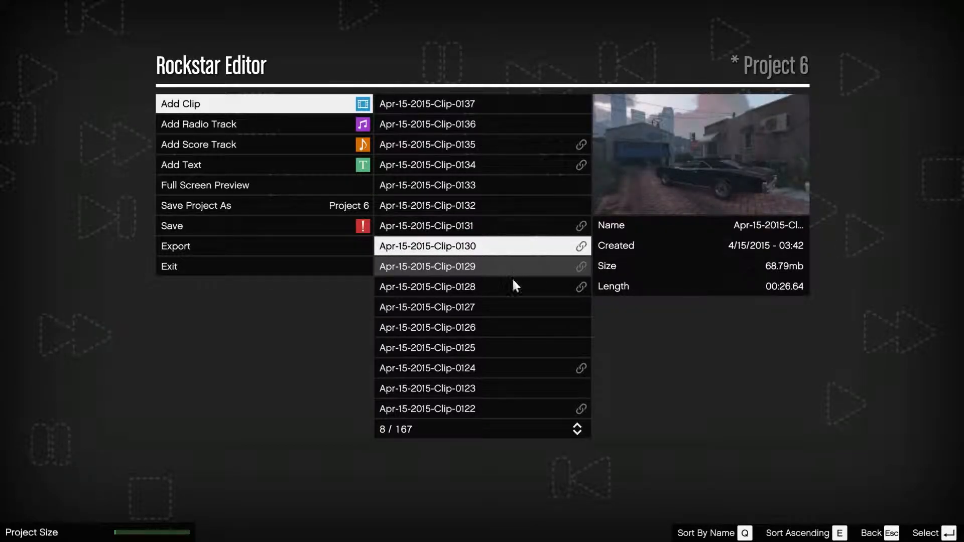
click(510, 372)
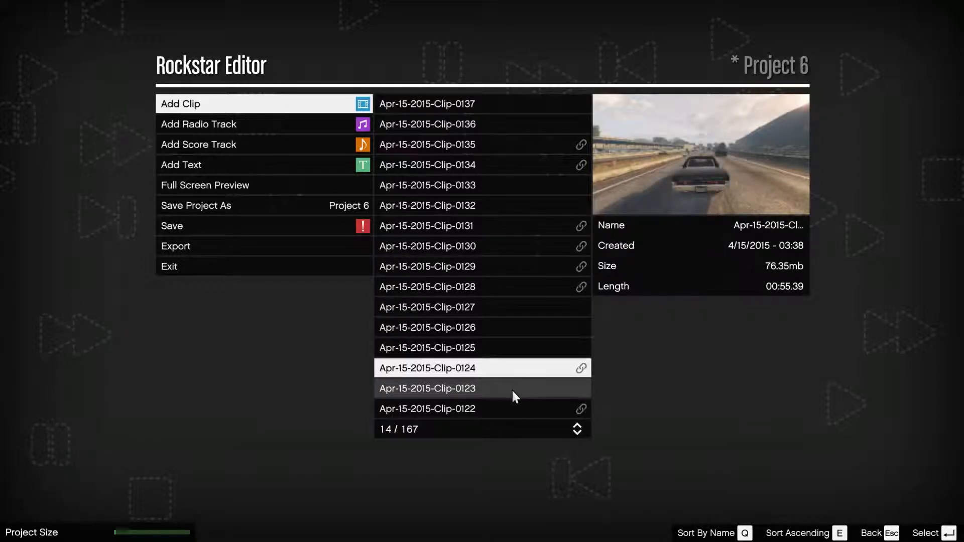
Examine the clips older than Apr-15-2015-Clip-0124, preview Apr-15-2015-Clip-0062, and return to the project options
scroll(510, 386, down, 6)
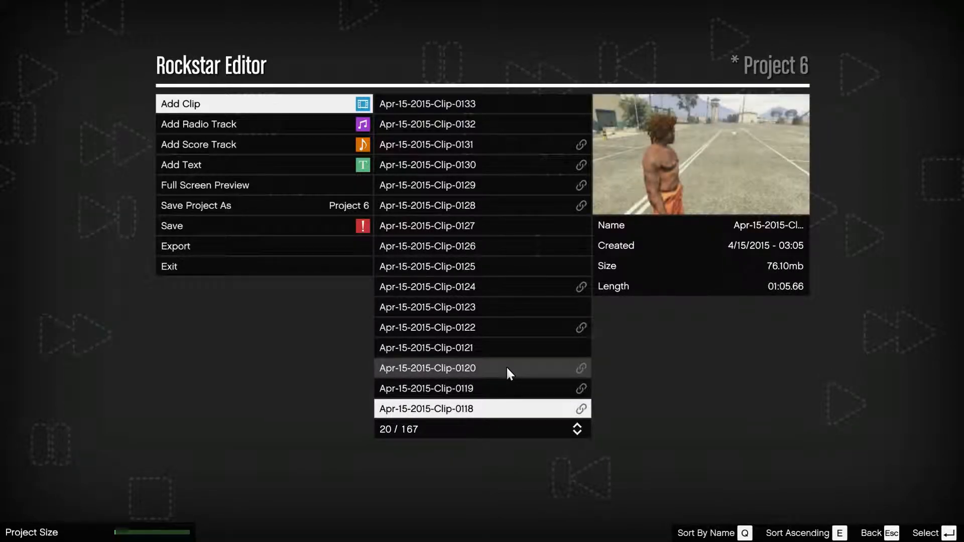
scroll(509, 373, down, 2)
scroll(509, 373, down, 4)
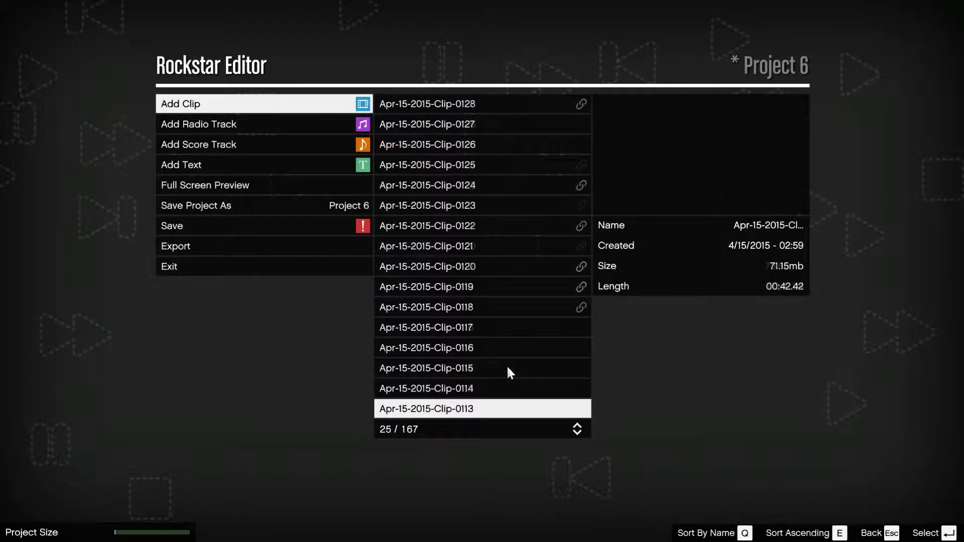
scroll(510, 373, down, 5)
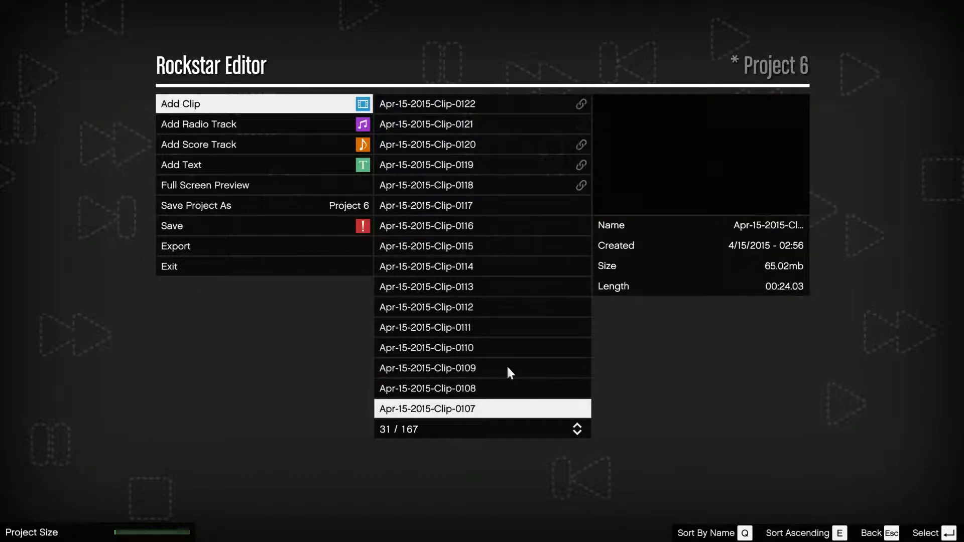
scroll(510, 372, down, 4)
scroll(509, 371, down, 4)
scroll(510, 371, down, 4)
scroll(510, 370, down, 4)
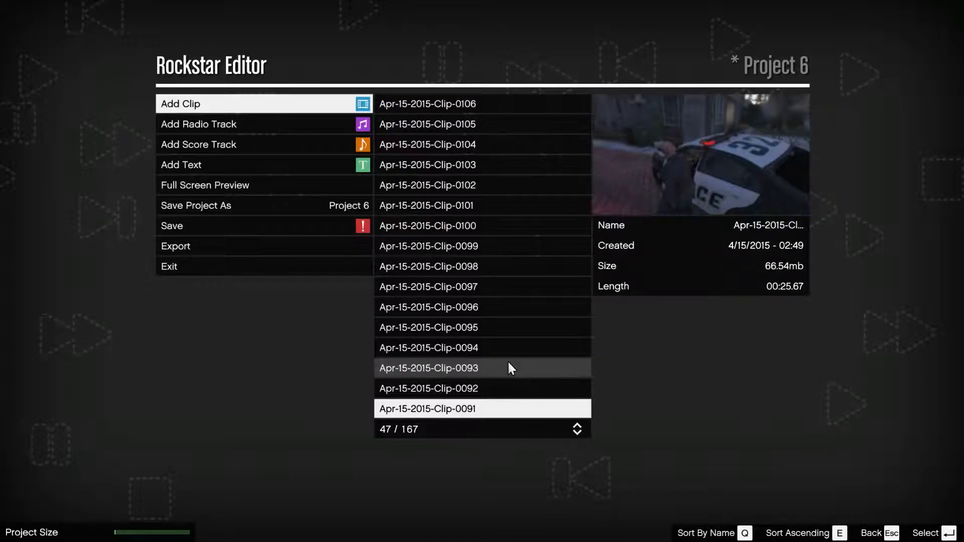
scroll(511, 369, down, 4)
scroll(511, 368, down, 6)
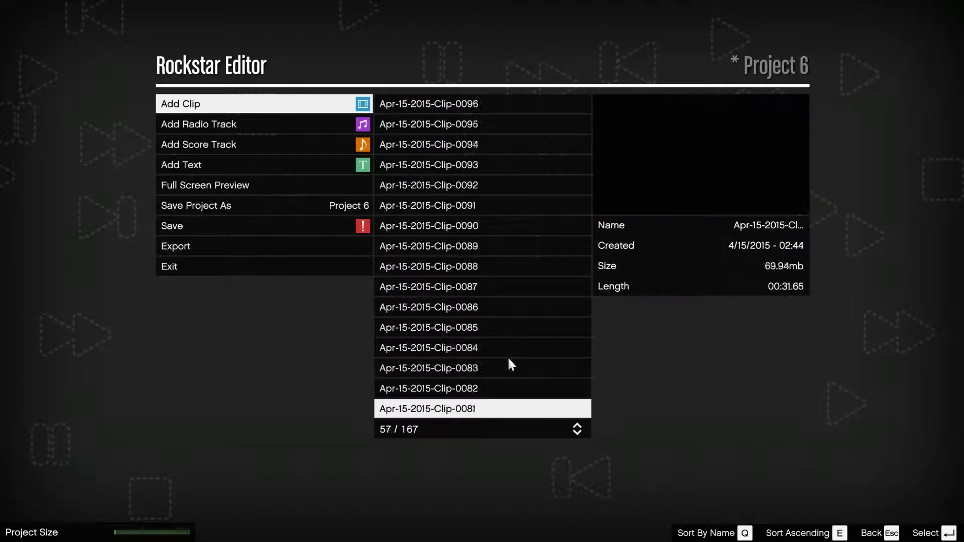
scroll(511, 365, down, 8)
scroll(511, 363, down, 5)
scroll(510, 362, down, 9)
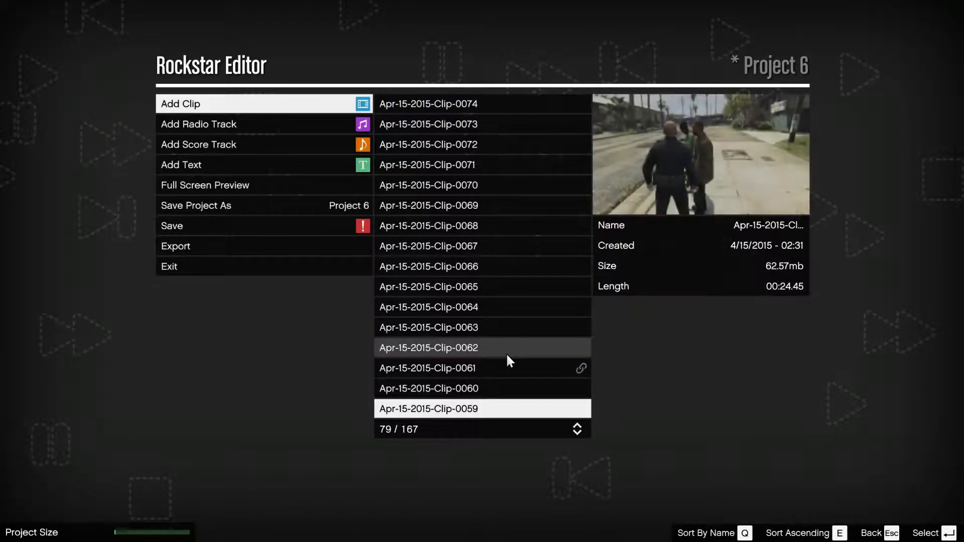
scroll(509, 360, down, 1)
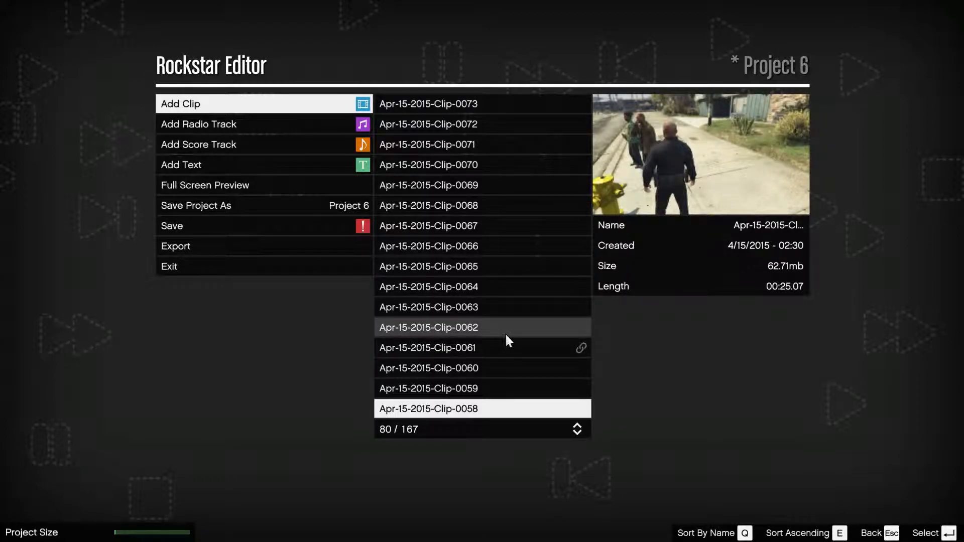
click(506, 335)
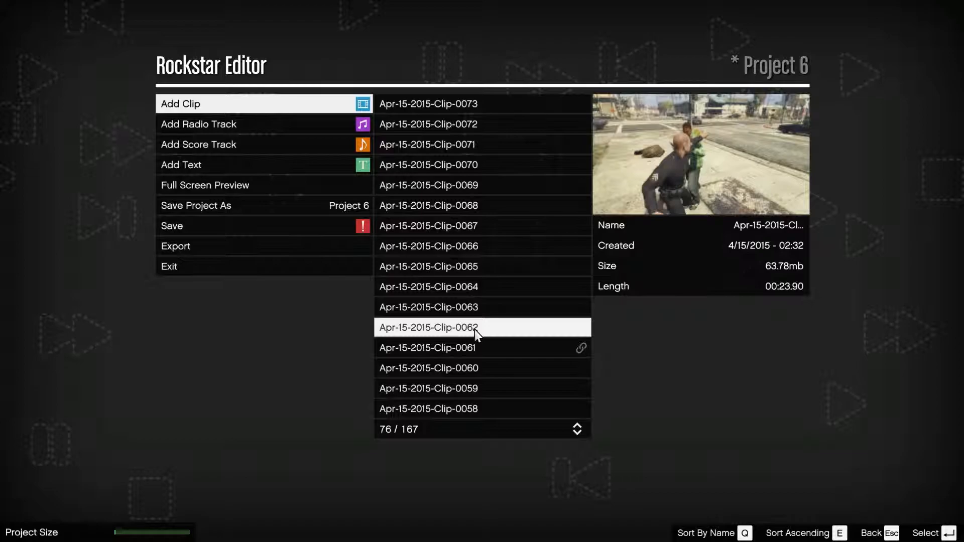
key(Escape)
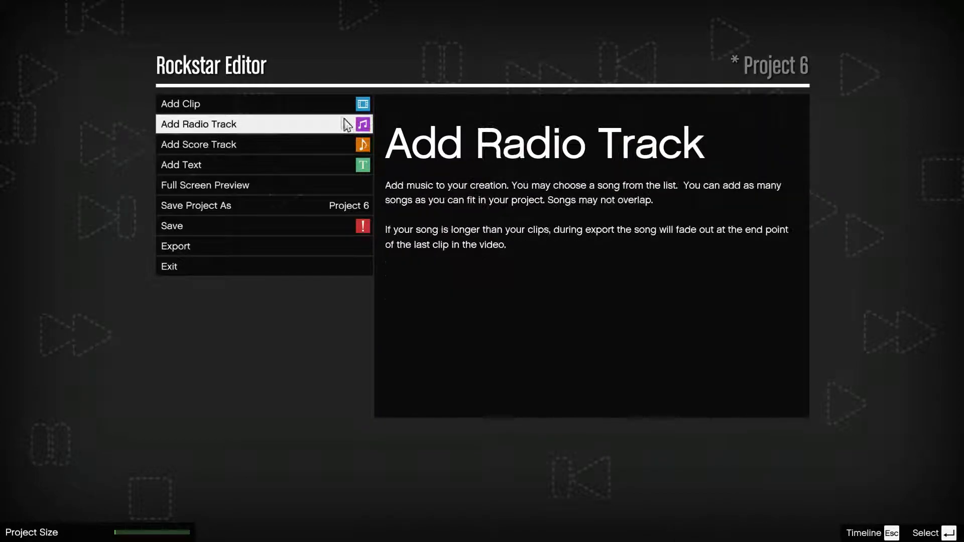
Reopen the list of clips to add and preview Apr-15-2015-Clip-0130, followed by Apr-15-2015-Clip-0124
click(304, 102)
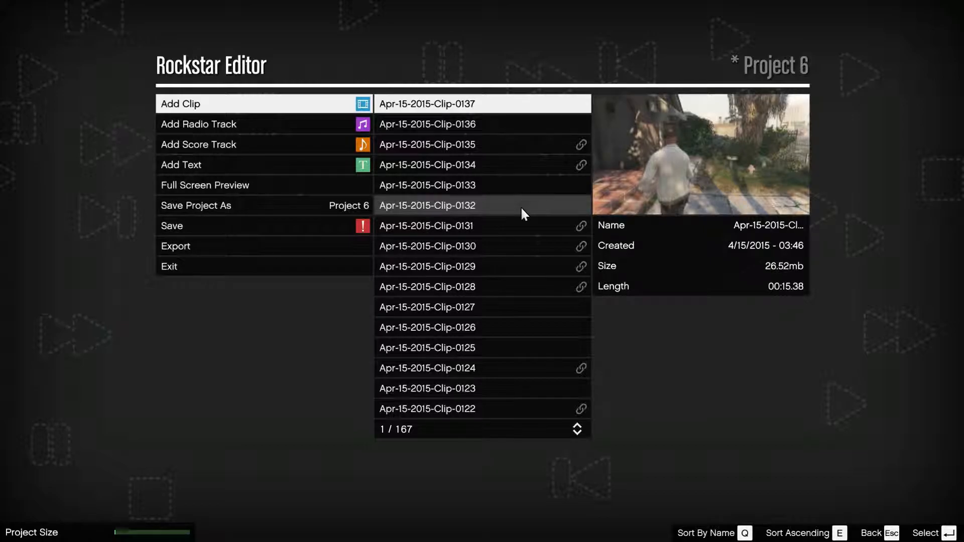
click(521, 247)
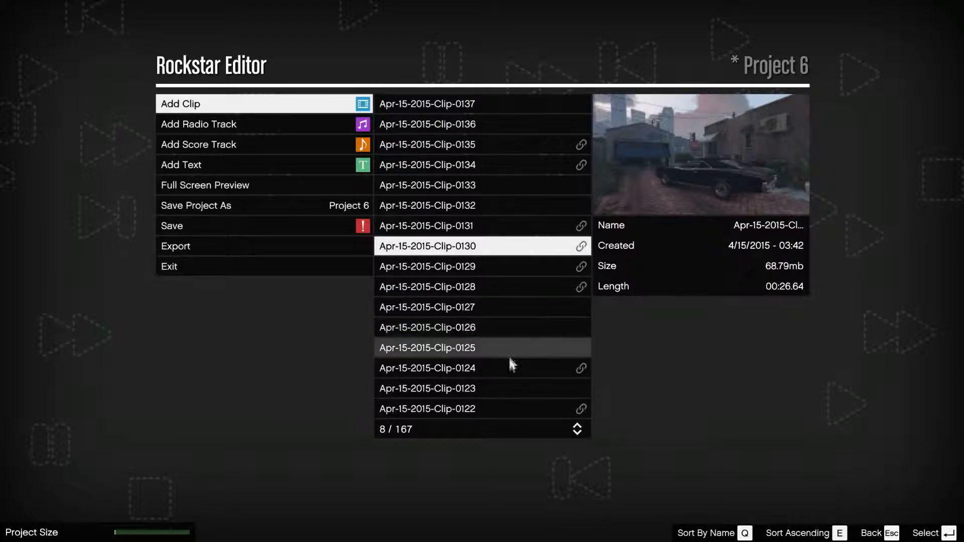
click(511, 376)
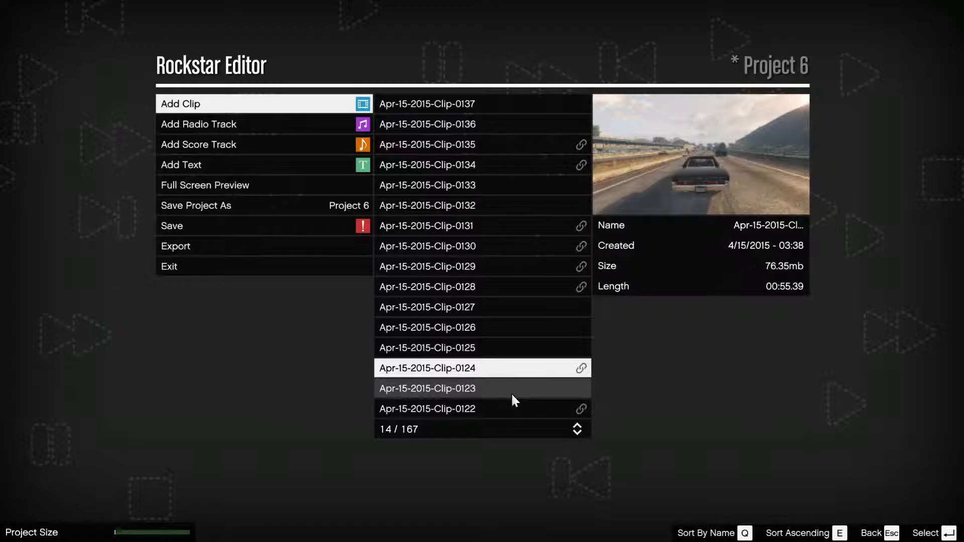
Browse the clips below Apr-15-2015-Clip-0124 down to Apr-15-2015-Clip-0058, and preview Apr-15-2015-Clip-0062 before leaving the list
scroll(508, 387, down, 6)
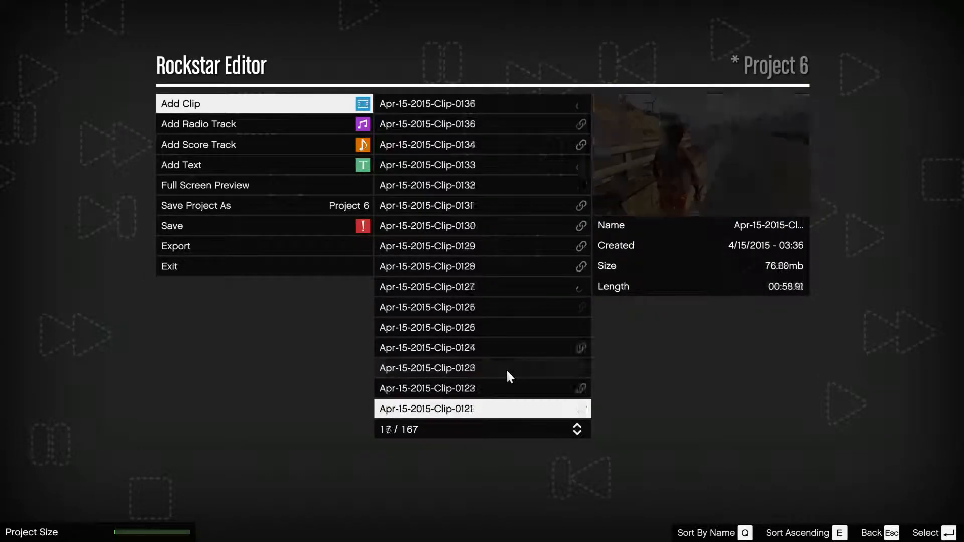
scroll(509, 373, down, 2)
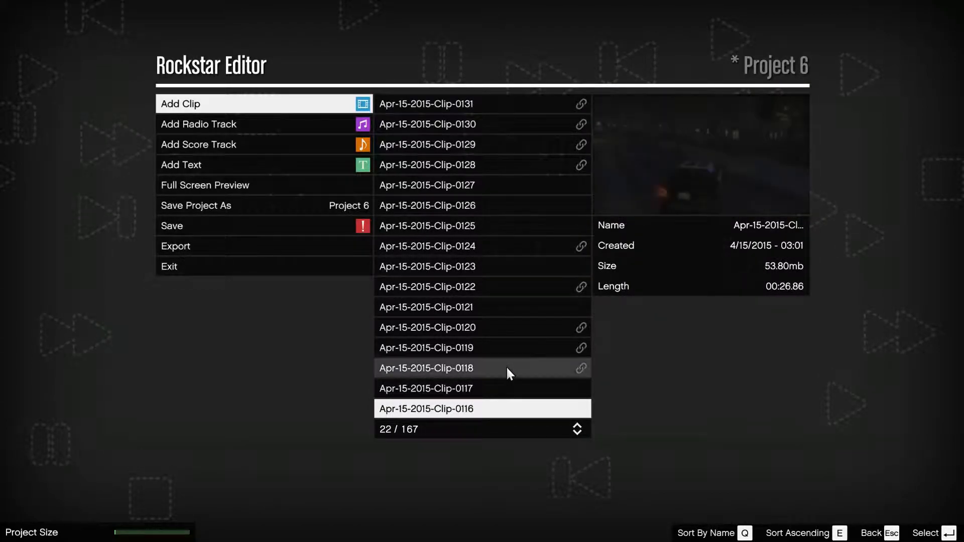
scroll(509, 373, down, 4)
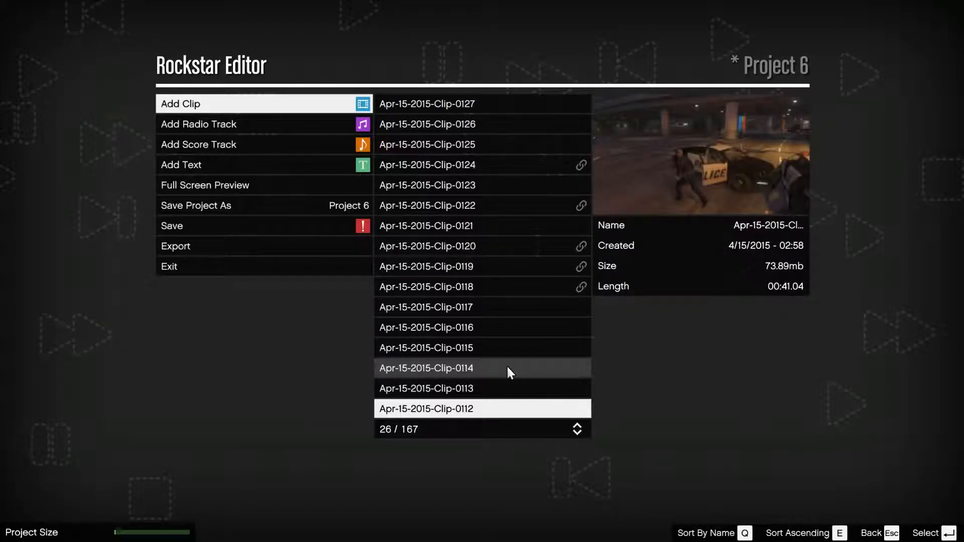
scroll(509, 374, down, 5)
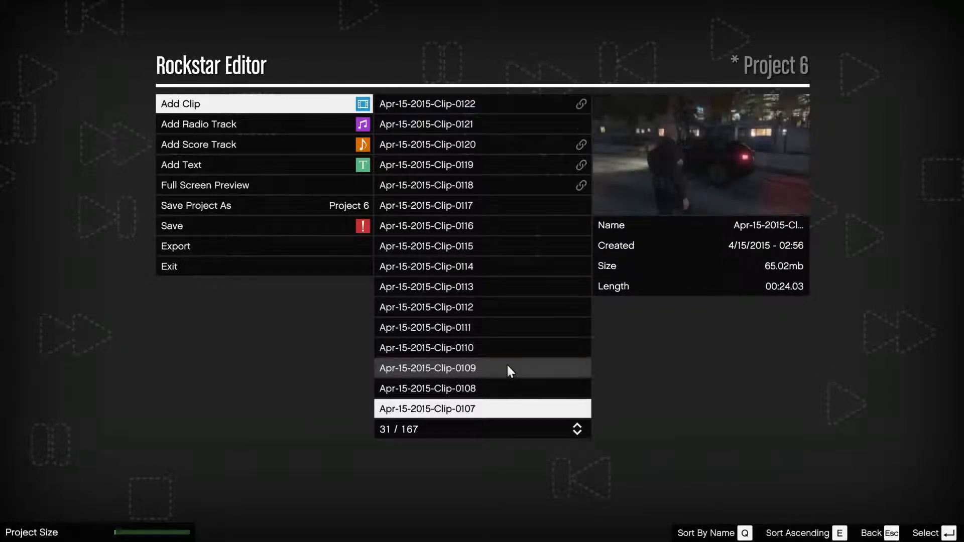
scroll(510, 371, down, 4)
scroll(511, 371, down, 4)
scroll(511, 369, down, 4)
scroll(510, 369, down, 4)
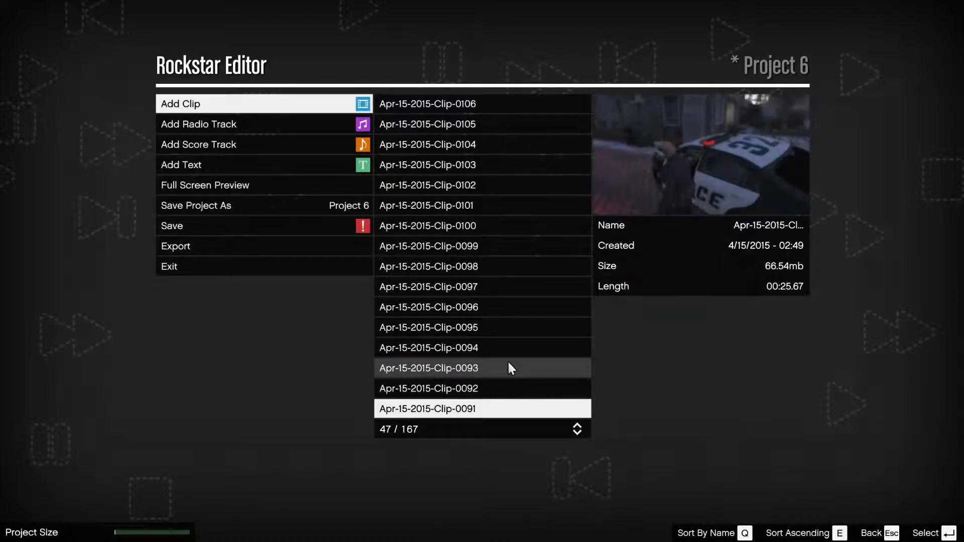
scroll(511, 369, down, 10)
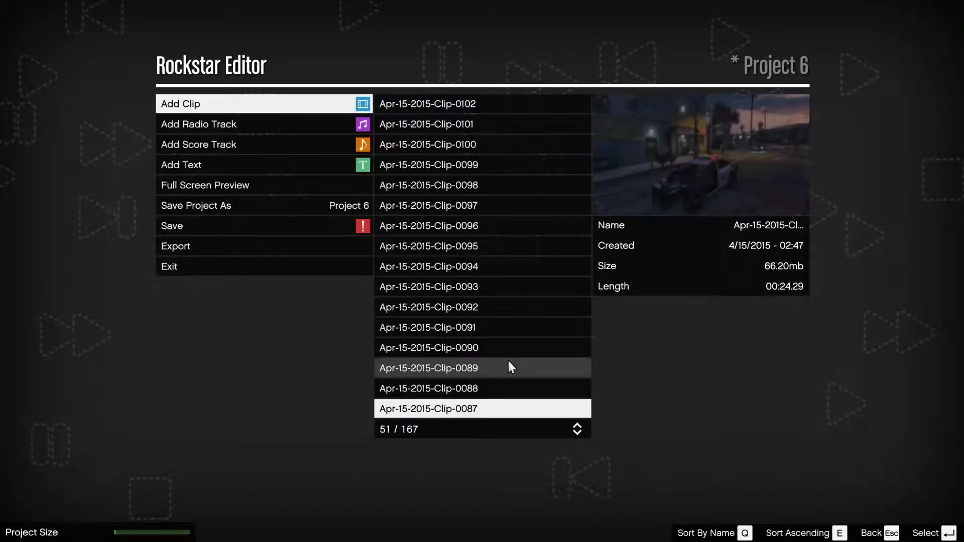
scroll(510, 365, down, 8)
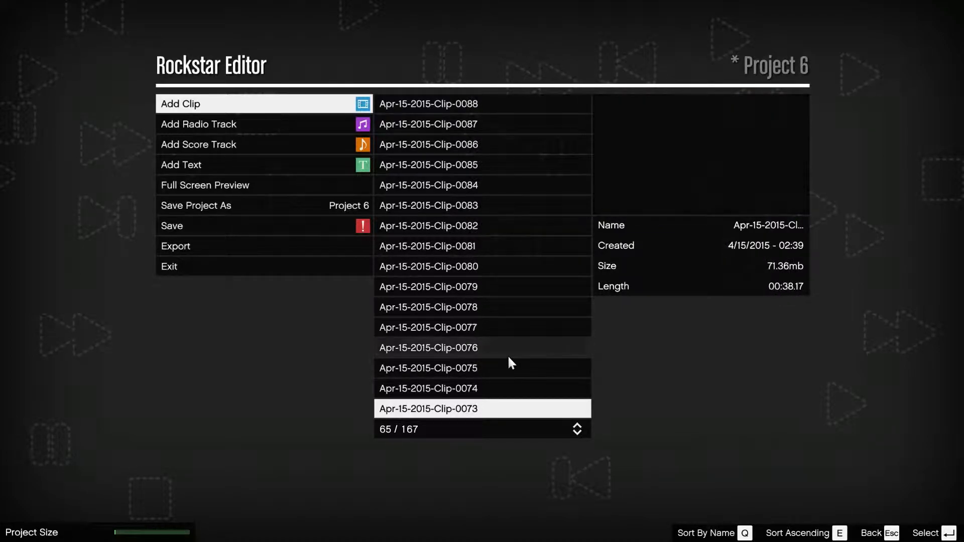
scroll(511, 362, down, 5)
scroll(511, 361, down, 9)
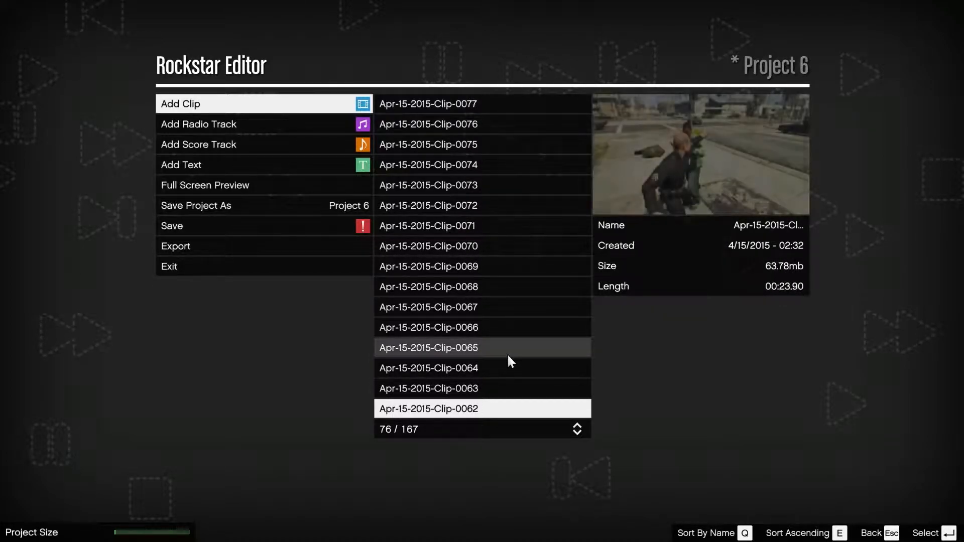
scroll(507, 355, down, 1)
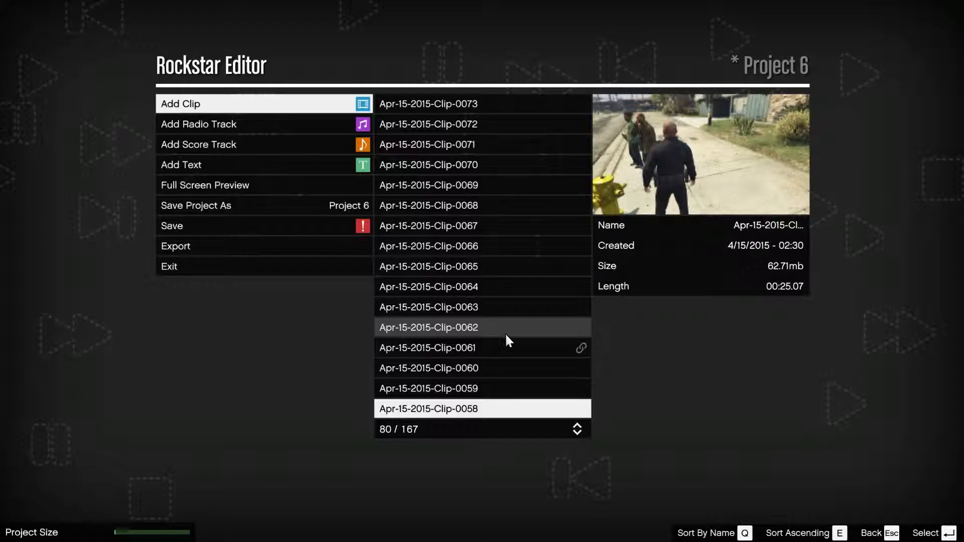
click(506, 336)
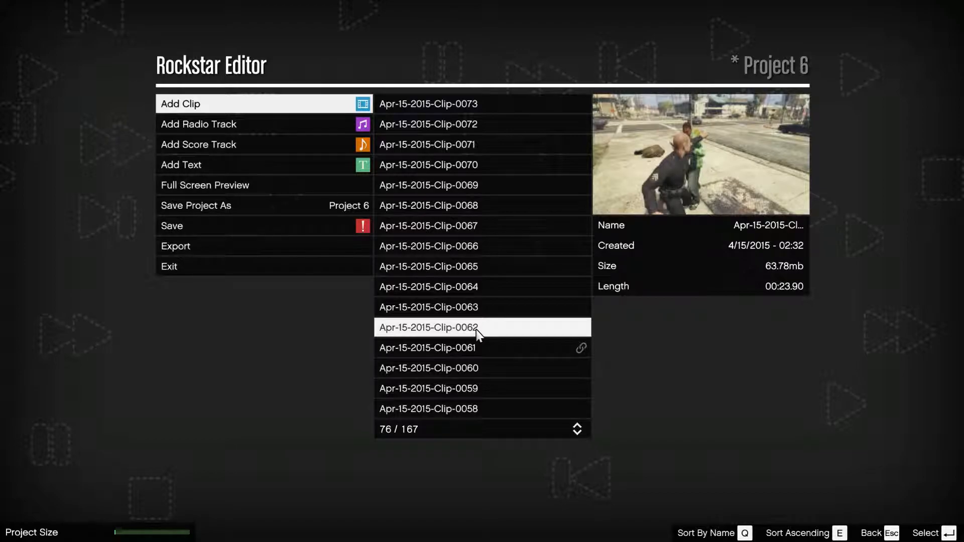
key(Escape)
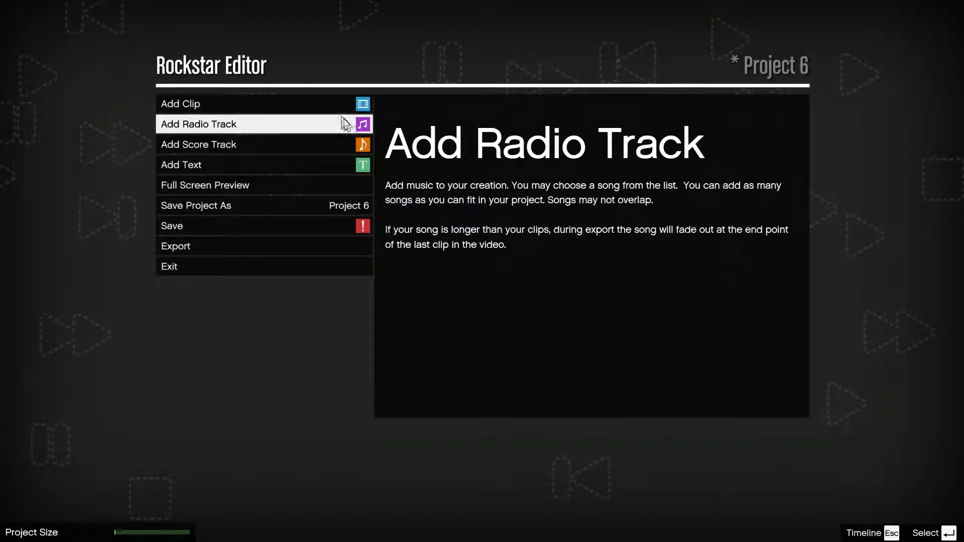
Open the list of clips to add and preview Apr-15-2015-Clip-0130 and Apr-15-2015-Clip-0124
click(306, 104)
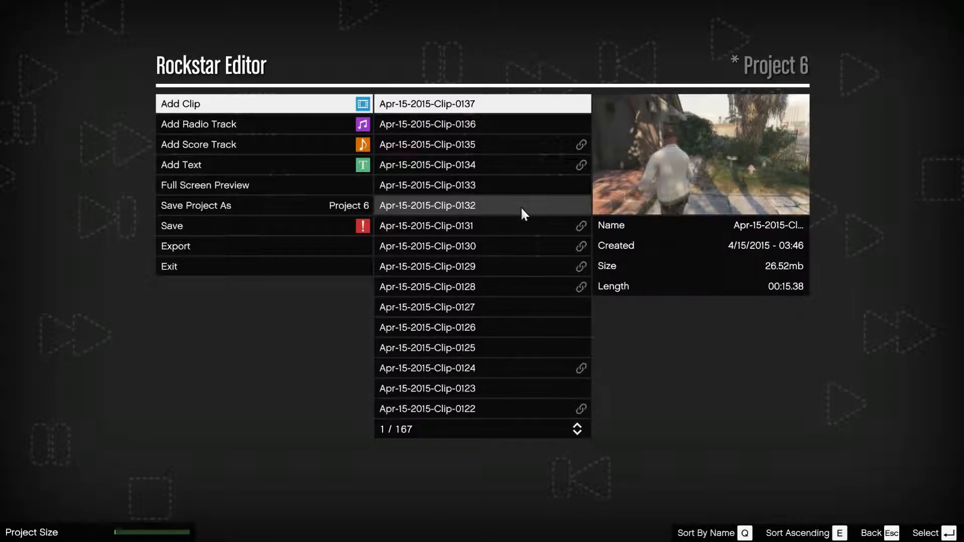
click(520, 244)
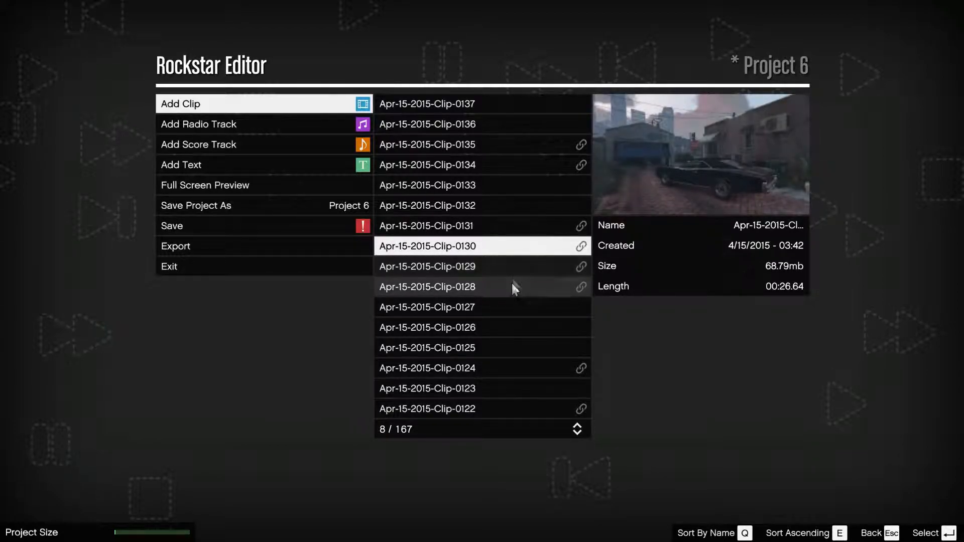
click(510, 372)
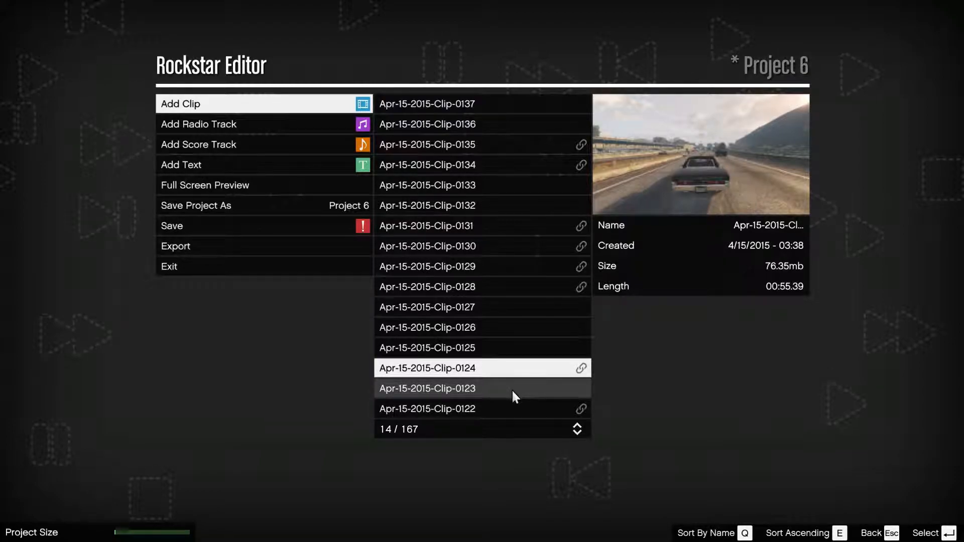
Go through the clips one by one from Apr-15-2015-Clip-0123 to Apr-15-2015-Clip-0058, and preview Apr-15-2015-Clip-0062 before returning to the project options
key(Down)
key(Down)
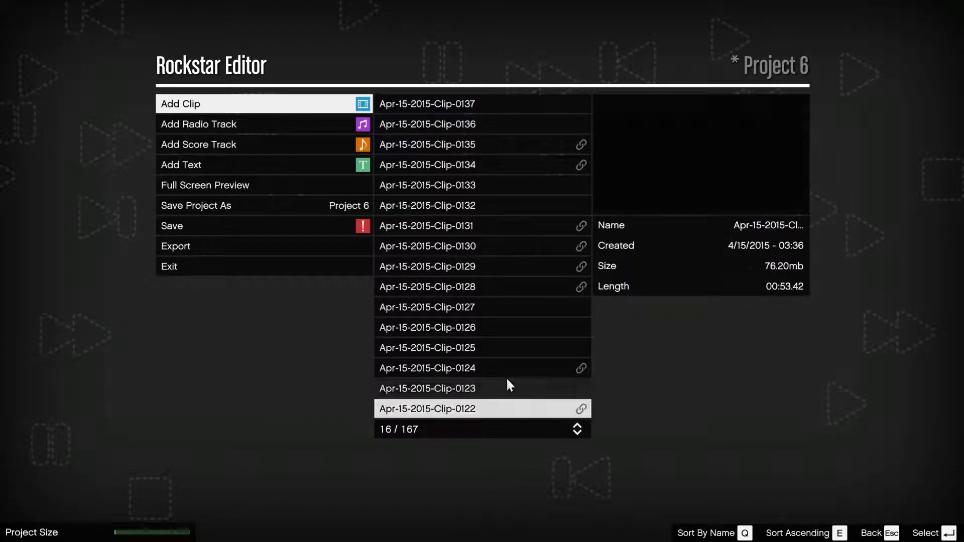
key(Down)
key(Down)
key(Down)
key(Down)
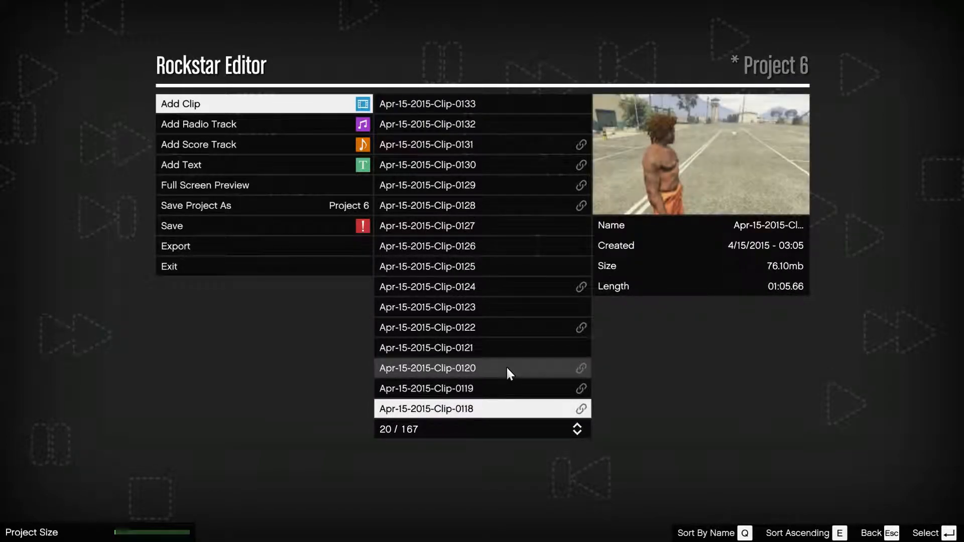
key(Down)
key(Down)
key(Down)
key(Down)
key(Down)
key(Down)
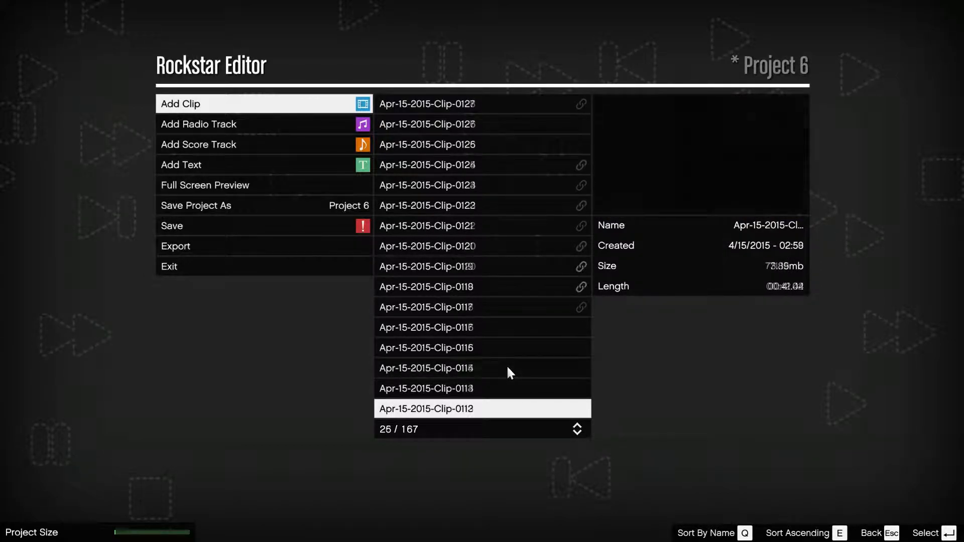
key(Down)
key(Down)
key(Down)
key(Down)
key(Down)
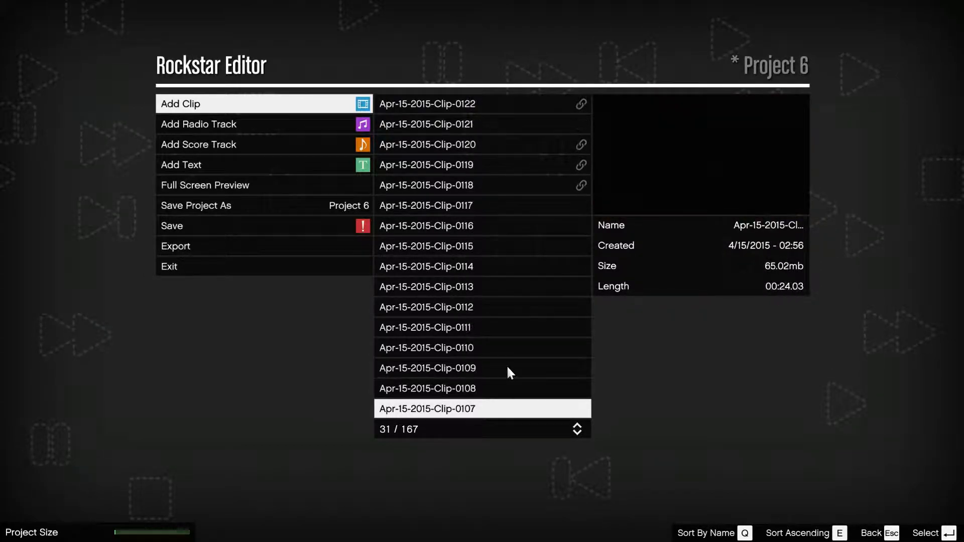
key(Down)
key(Down)
key(Down)
key(Down)
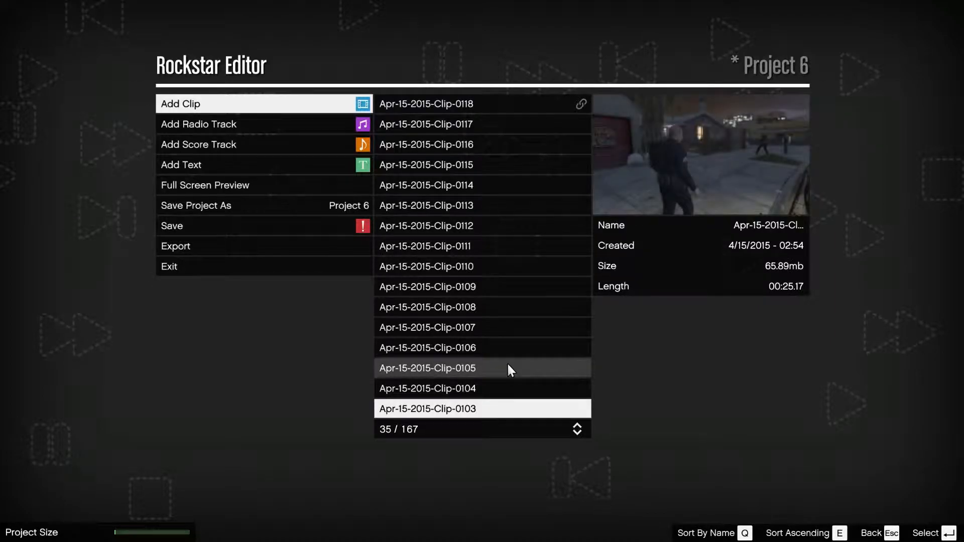
key(Down)
key(Down)
key(Down)
key(Down)
key(Down)
key(Down)
key(Down)
key(Down)
key(Down)
key(Down)
key(Down)
key(Down)
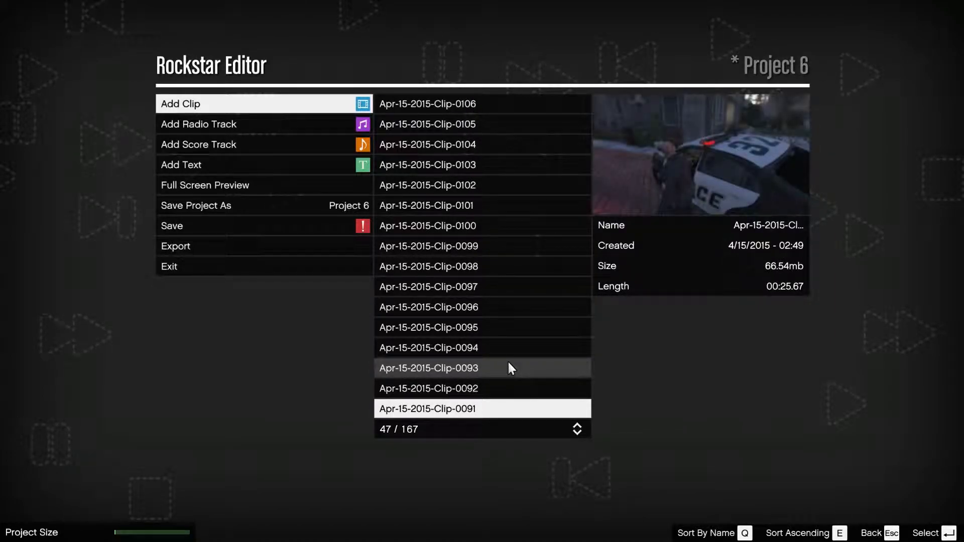
key(Down)
key(Down)
key(Down)
key(Down)
key(Down)
key(Down)
key(Down)
key(Down)
key(Down)
key(Down)
key(Down)
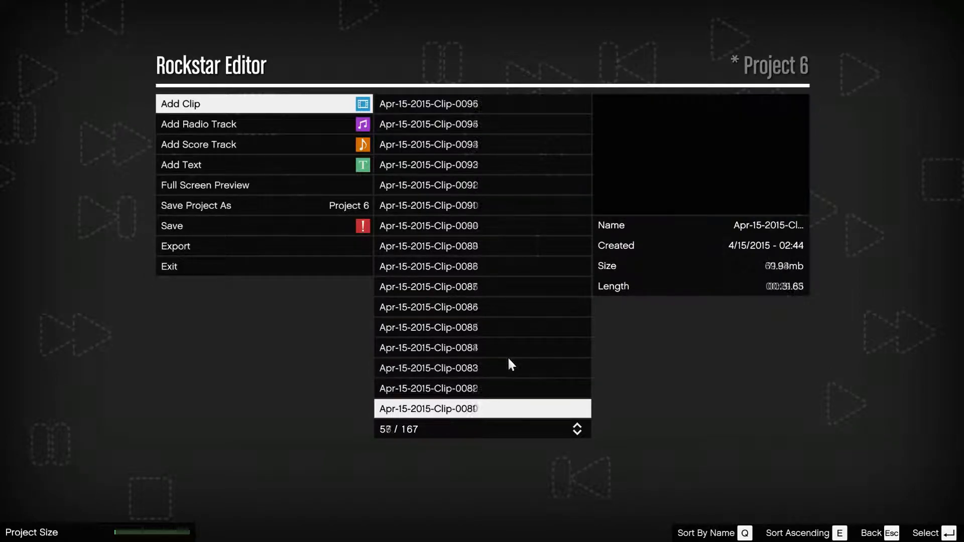
key(Down)
key(Down)
key(Down)
key(Down)
key(Down)
key(Down)
key(Down)
key(Down)
key(Down)
key(Down)
key(Down)
key(Down)
key(Down)
key(Down)
key(Down)
key(Down)
key(Down)
key(Down)
key(Down)
key(Down)
key(Down)
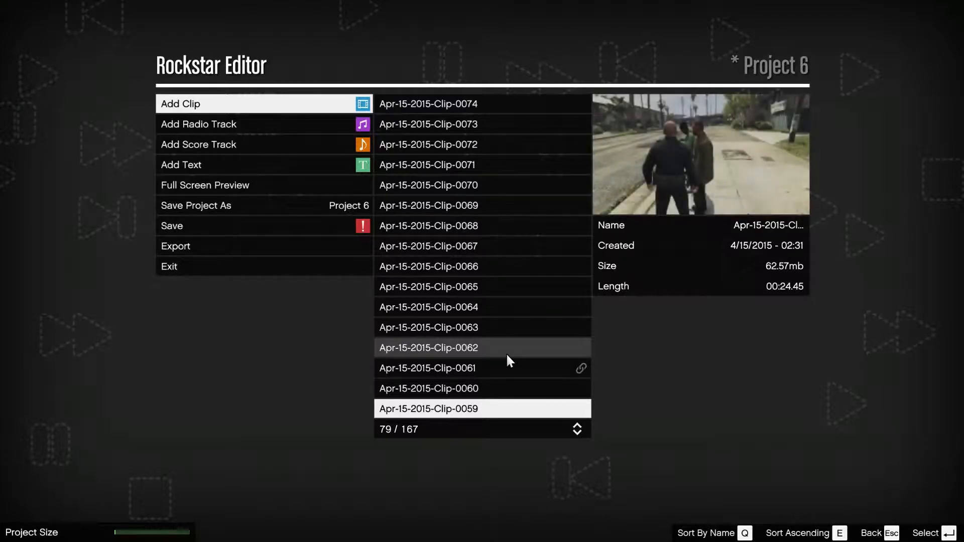
key(Down)
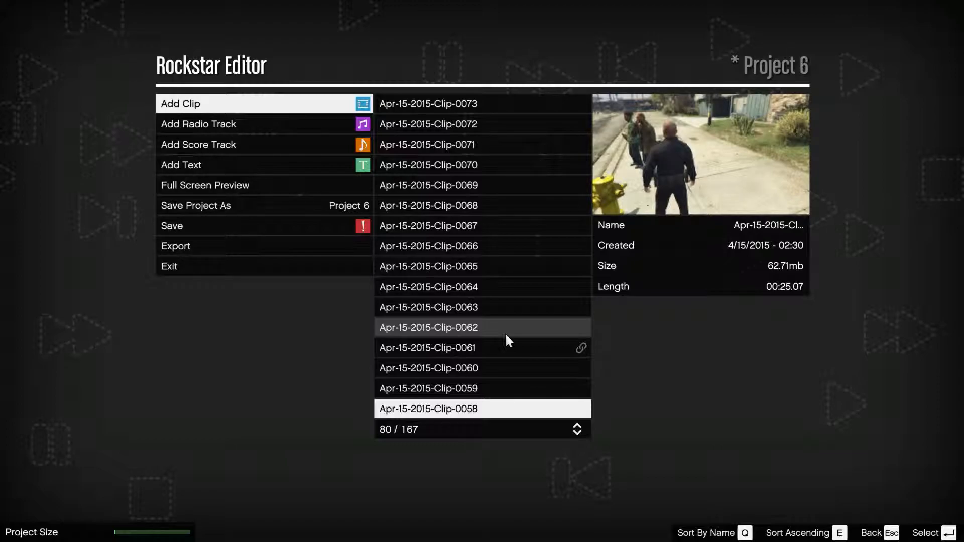
click(505, 335)
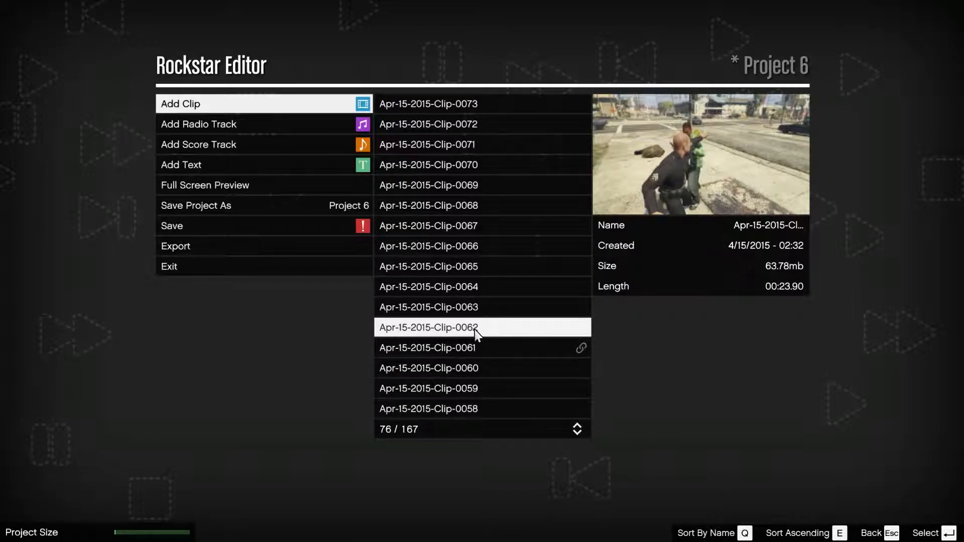
key(Escape)
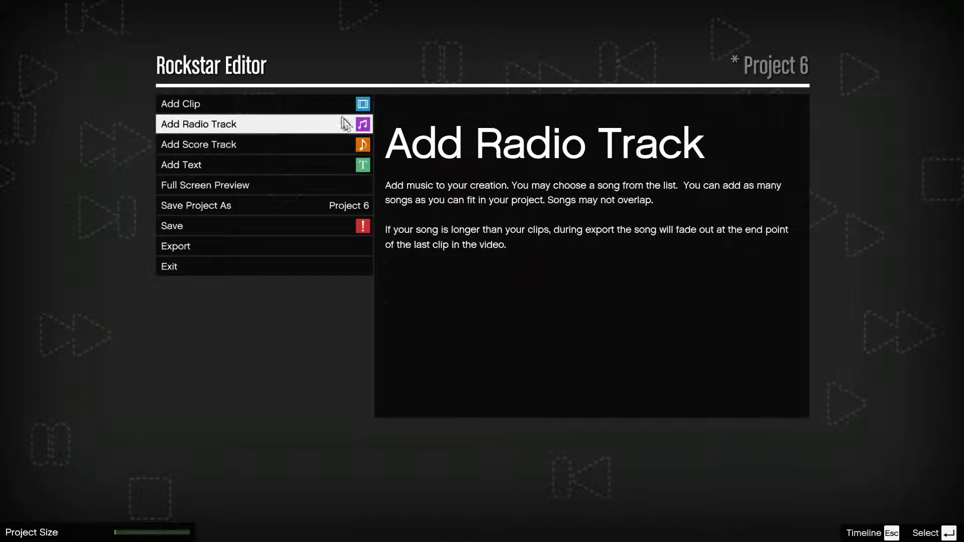
Reopen the list of clips to add and preview Apr-15-2015-Clip-0130, followed by Apr-15-2015-Clip-0124
click(304, 103)
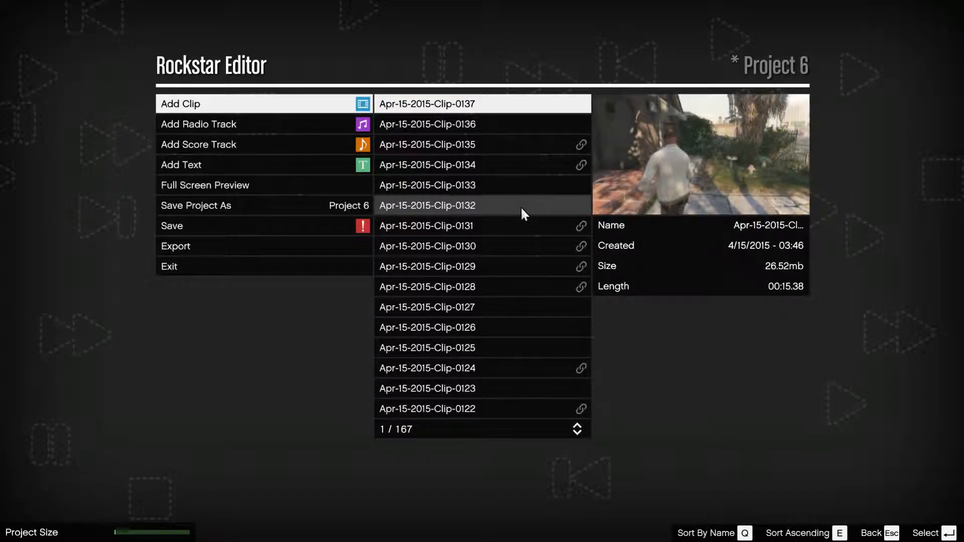
click(520, 244)
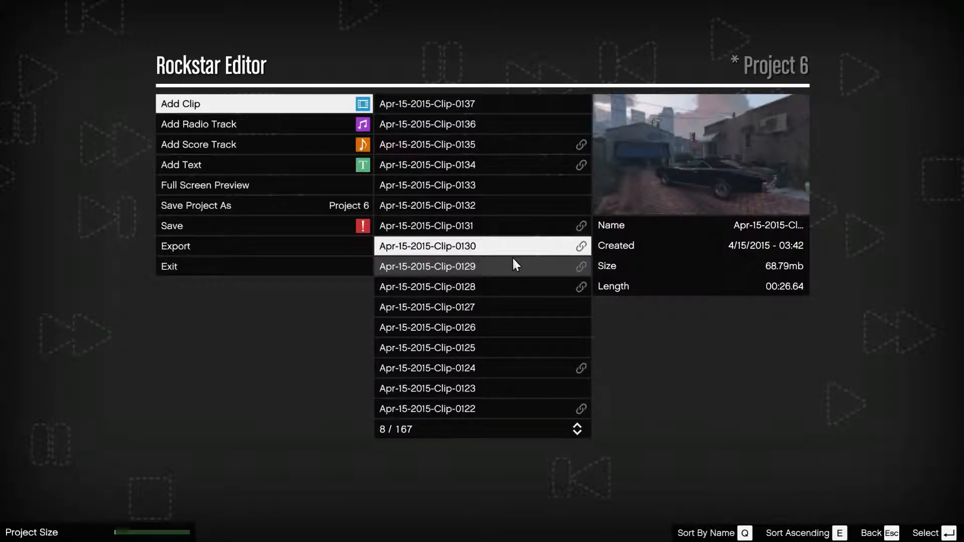
click(510, 372)
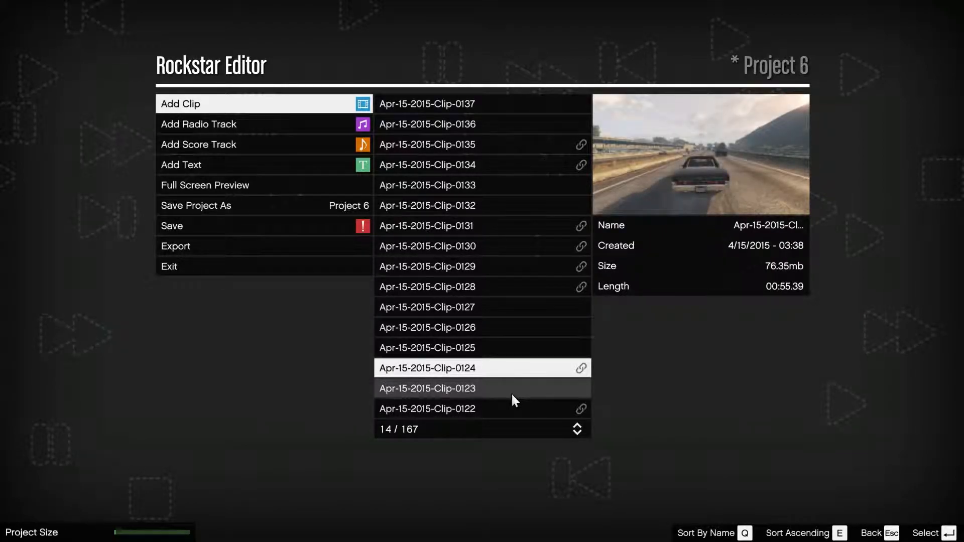
Examine the older clips in the list, from Apr-15-2015-Clip-0123 to Apr-15-2015-Clip-0073 and beyond
scroll(509, 379, down, 6)
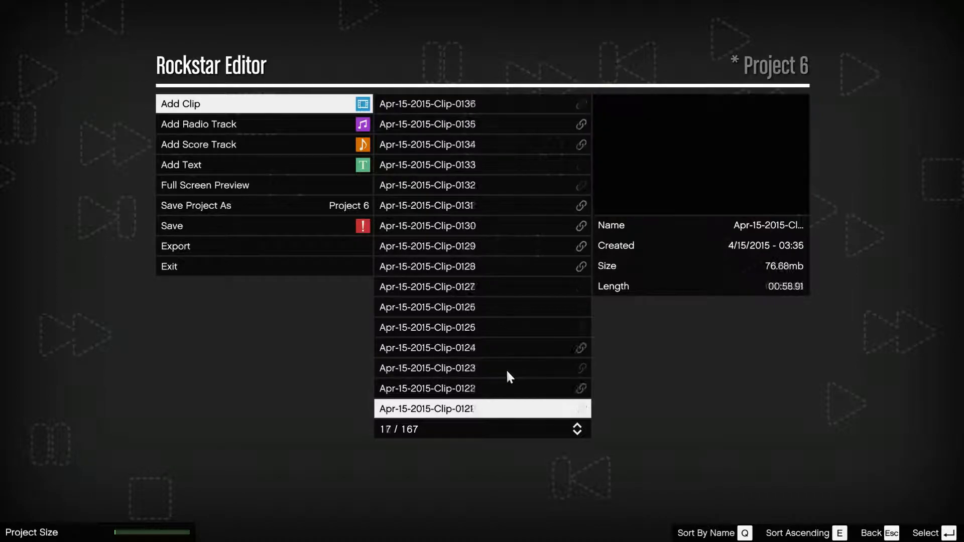
scroll(508, 372, down, 2)
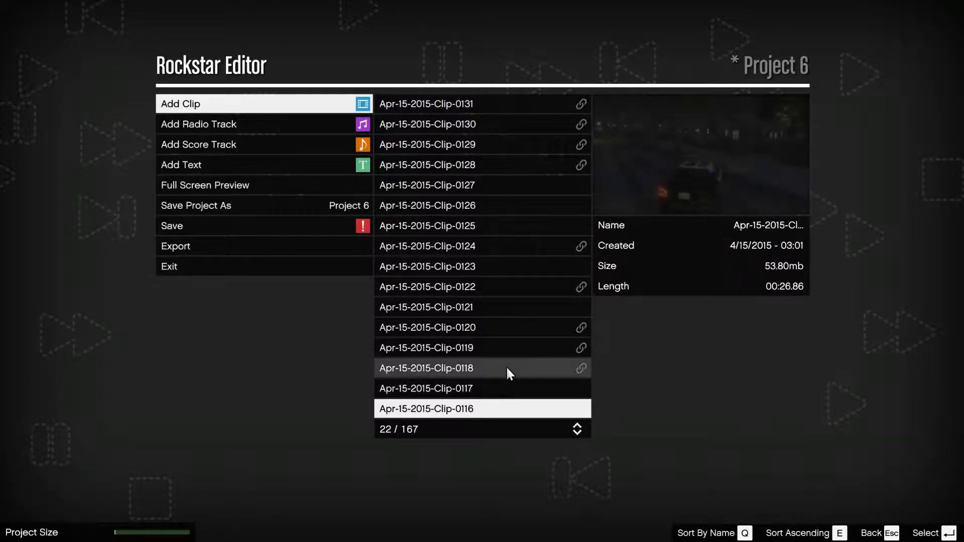
scroll(506, 365, down, 4)
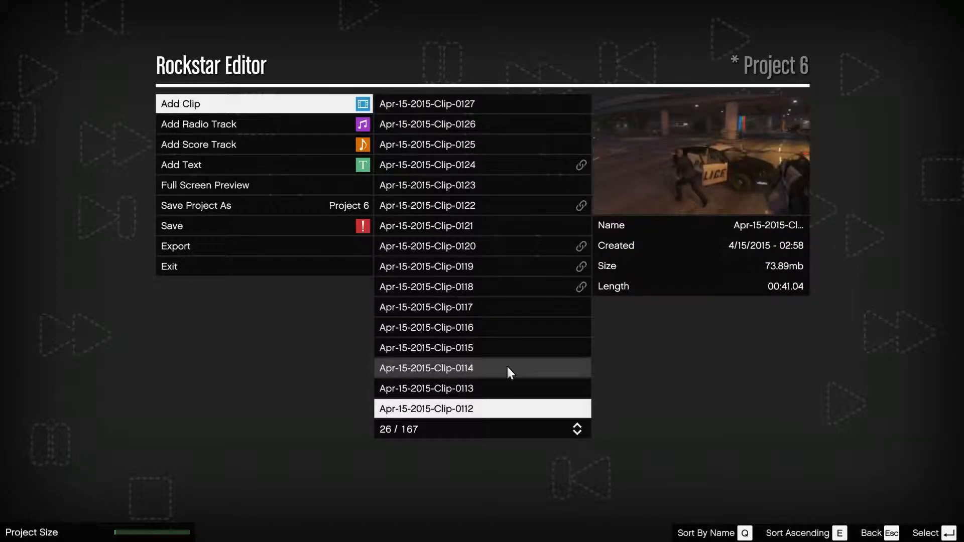
scroll(507, 364, down, 5)
scroll(506, 363, down, 4)
scroll(508, 365, down, 4)
scroll(508, 364, down, 4)
scroll(509, 365, down, 4)
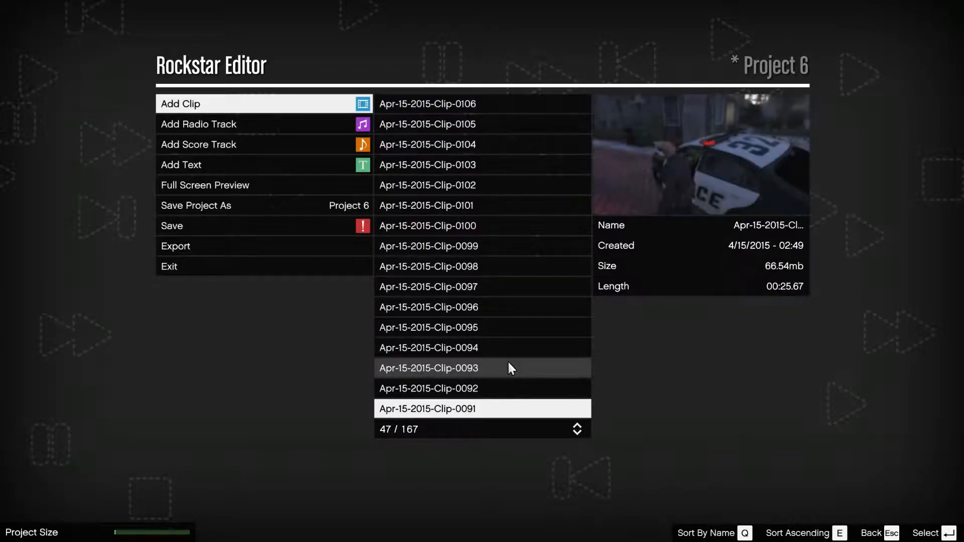
scroll(510, 366, down, 9)
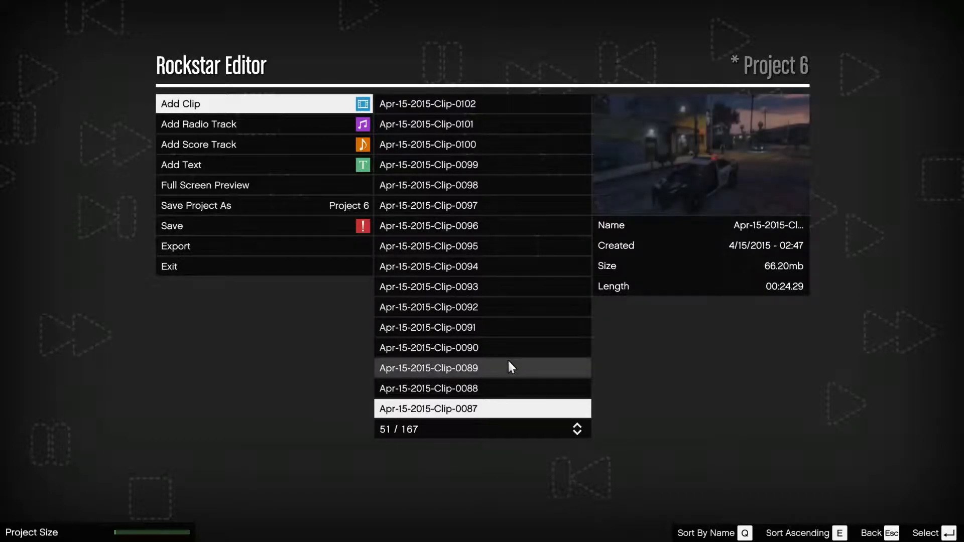
scroll(509, 362, down, 9)
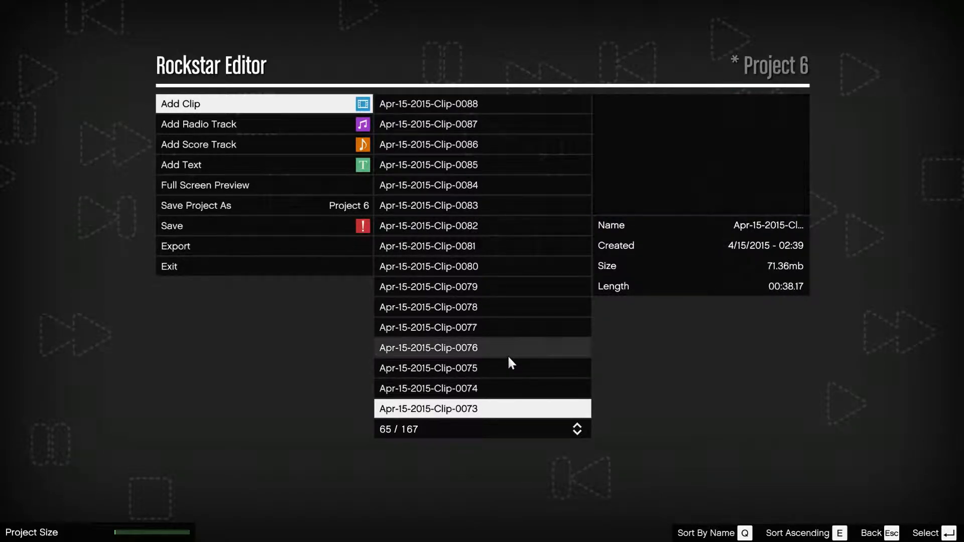
scroll(509, 358, down, 5)
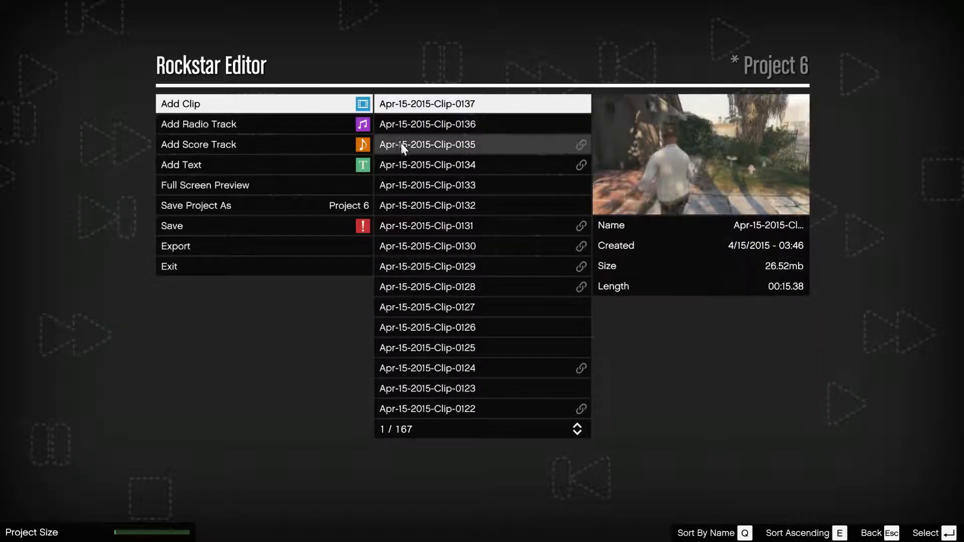
Find Apr-15-2015-Clip-0062 among the available clips and add it to the timeline between the first and second clips
click(517, 246)
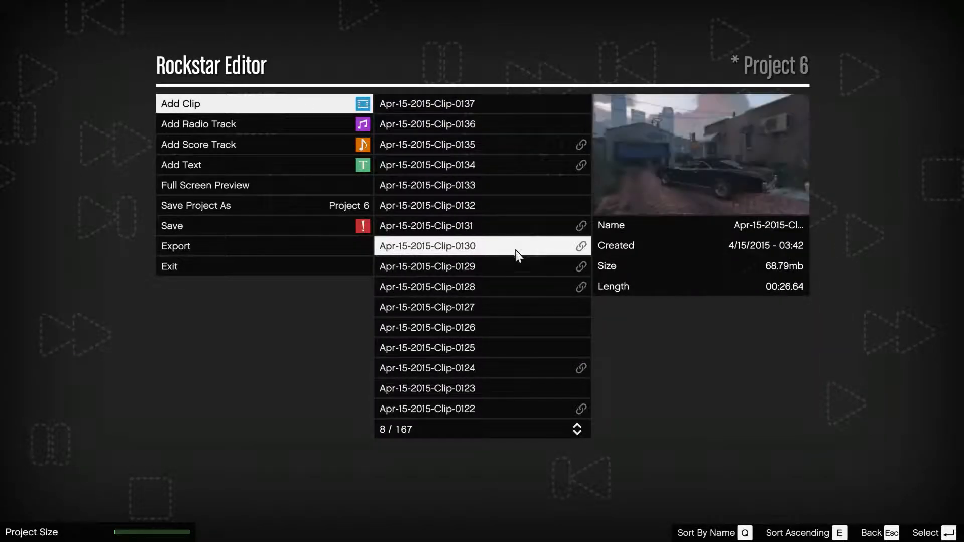
click(510, 370)
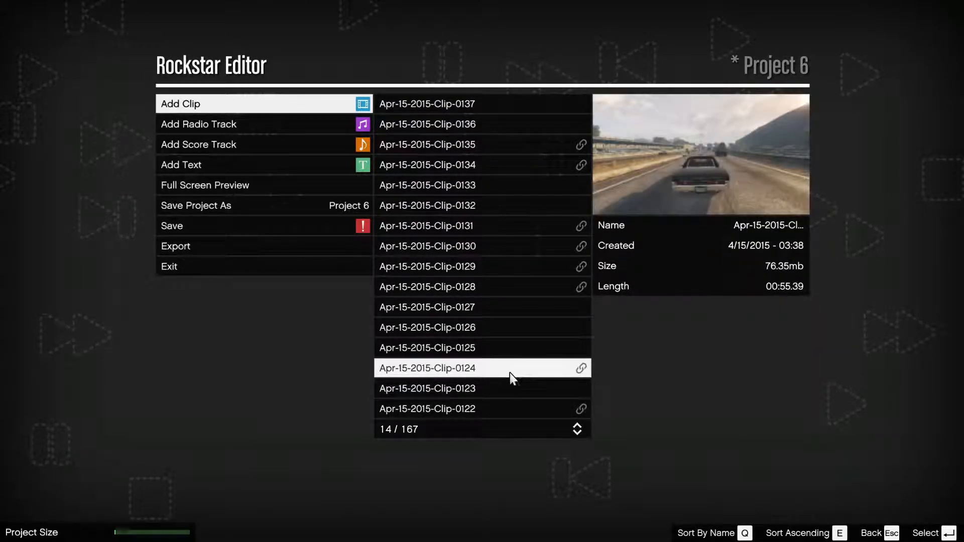
scroll(508, 382, down, 8)
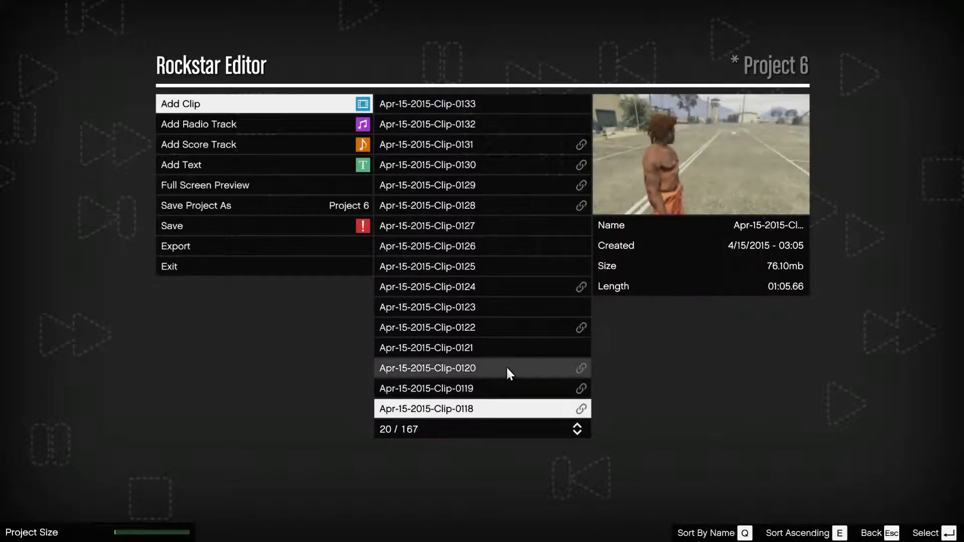
scroll(507, 369, down, 4)
scroll(508, 368, down, 10)
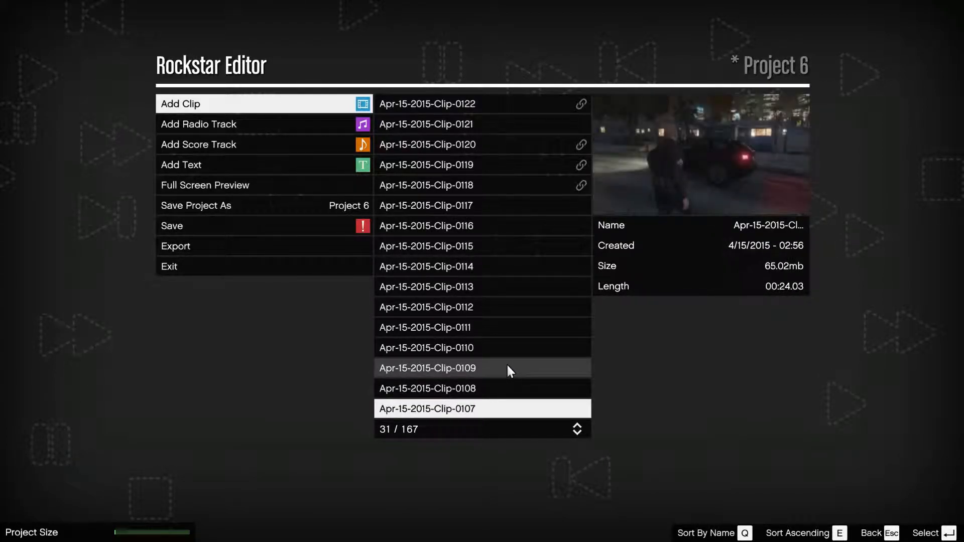
scroll(511, 370, down, 11)
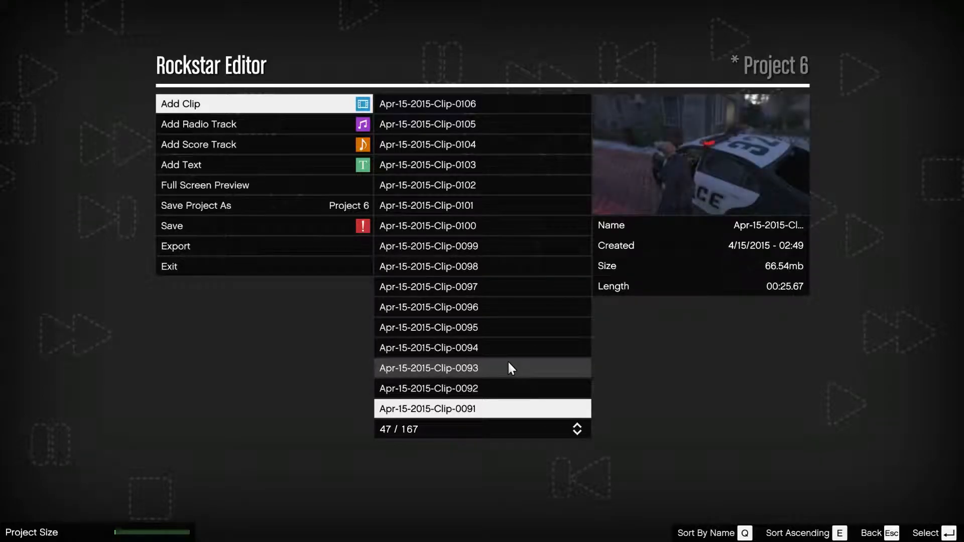
scroll(510, 367, down, 4)
scroll(508, 361, down, 20)
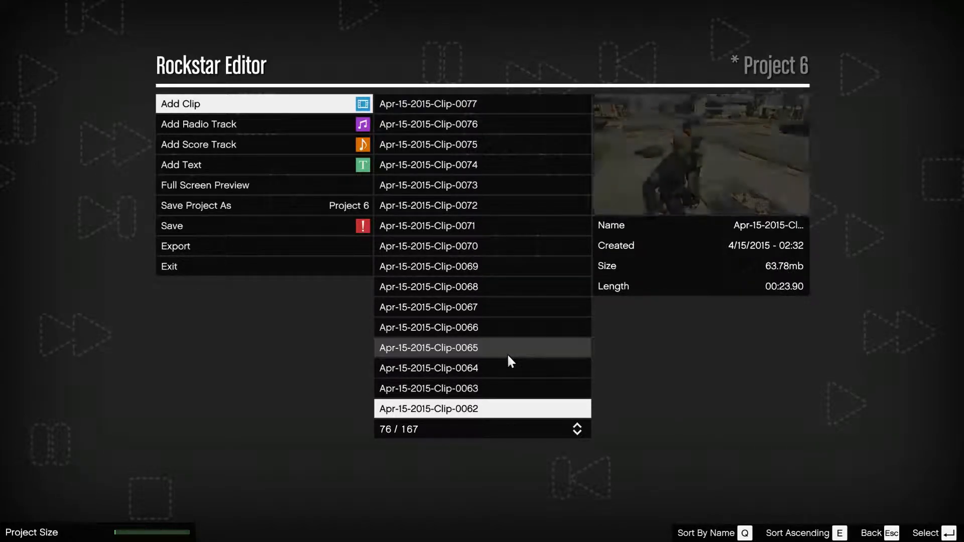
scroll(505, 360, down, 1)
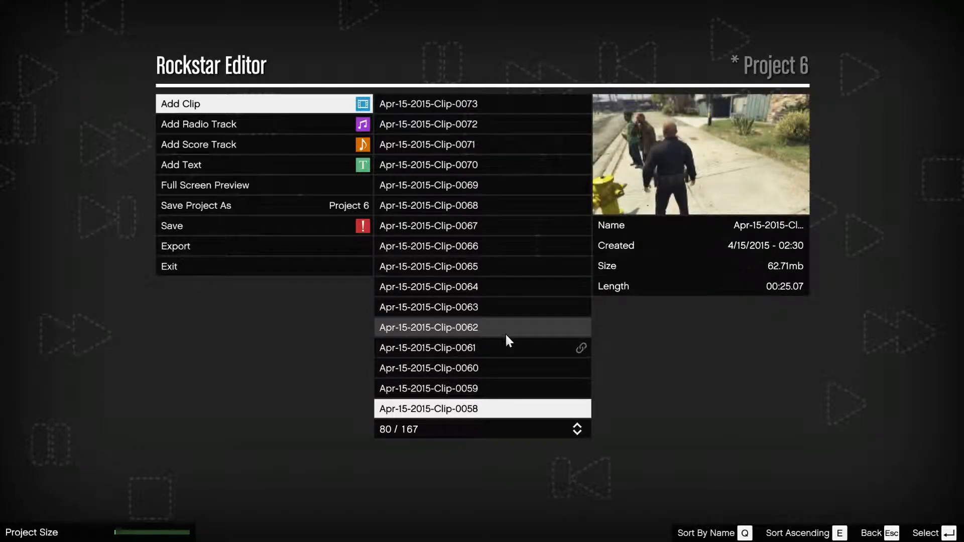
click(506, 336)
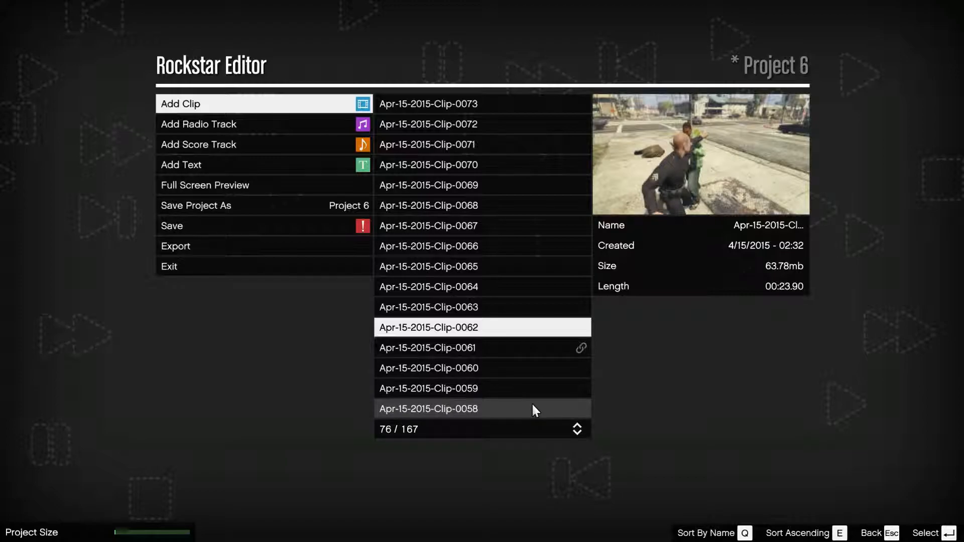
click(476, 332)
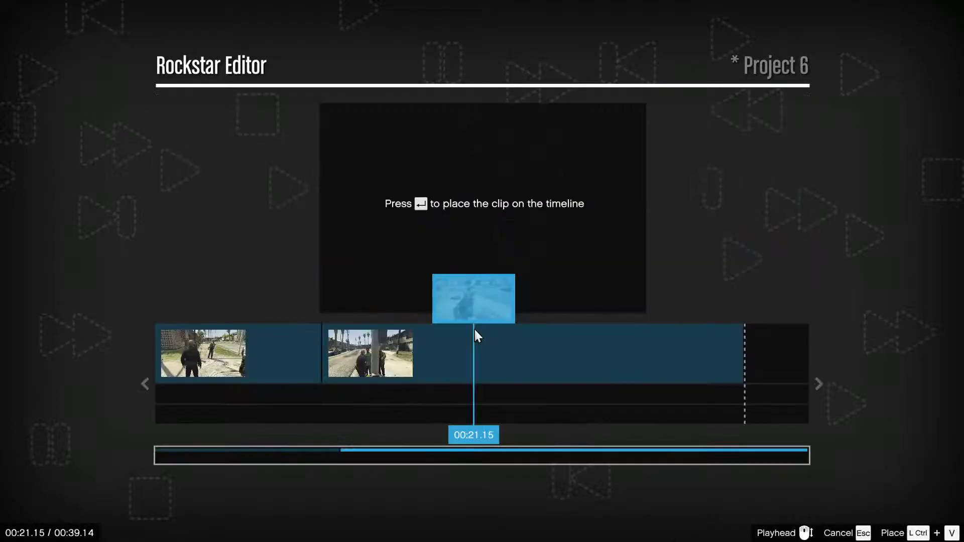
click(475, 332)
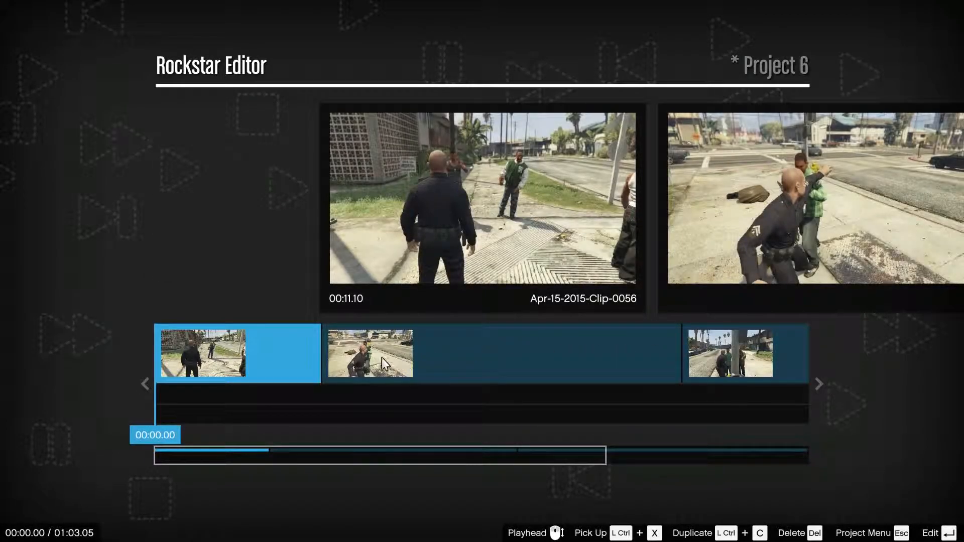
Move Apr-15-2015-Clip-0056 to the end of the timeline and return it to the start
drag(292, 354, 816, 357)
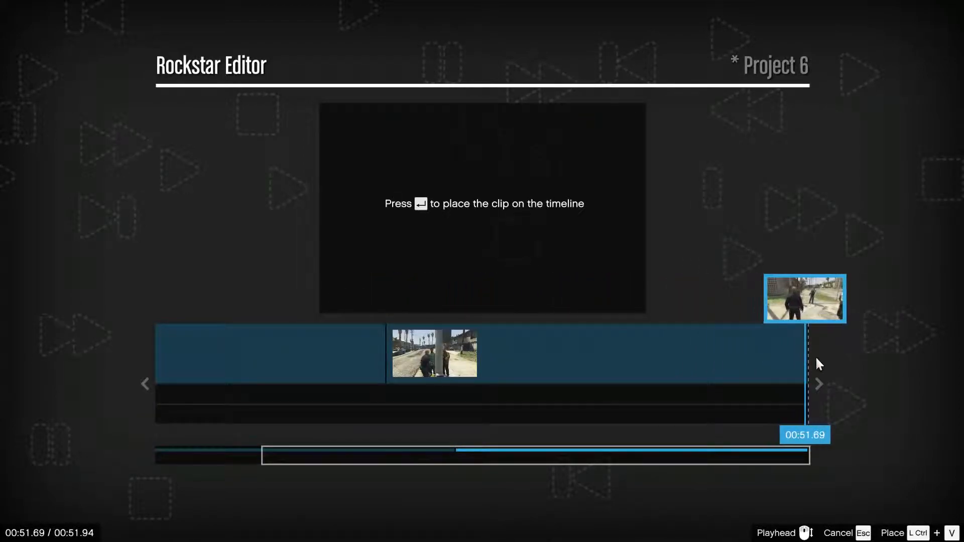
click(860, 363)
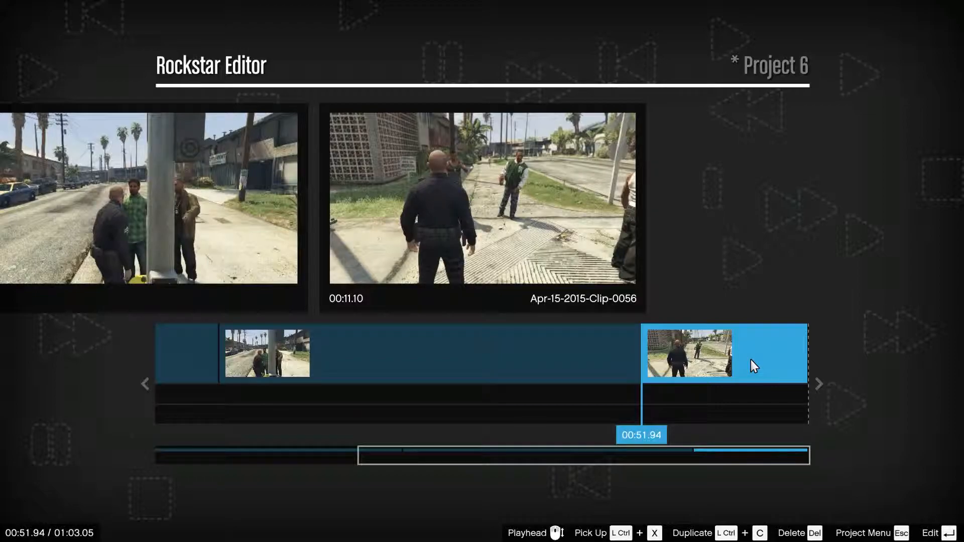
drag(749, 354, 187, 332)
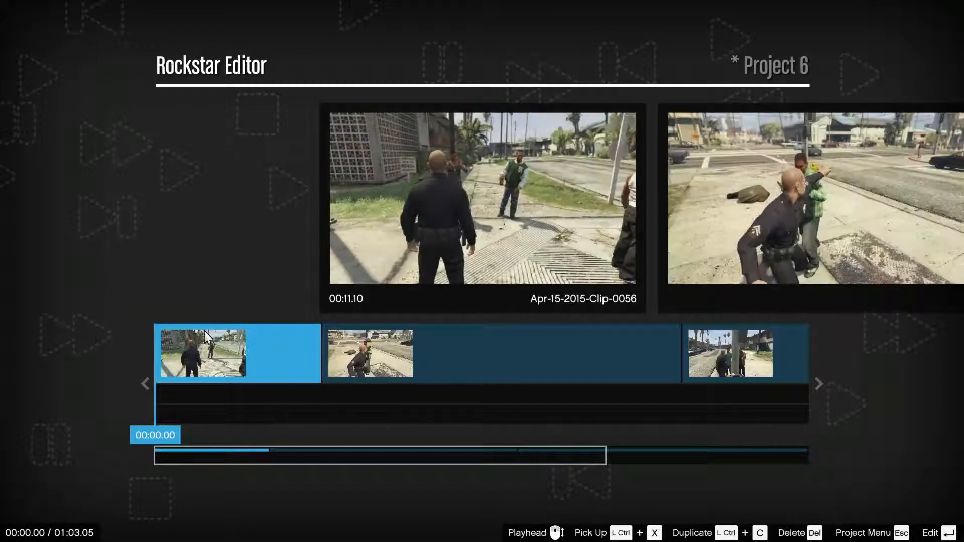
Move Apr-15-2015-Clip-0062 to the end of the timeline and open it for editing and playback
click(499, 340)
drag(459, 357, 759, 366)
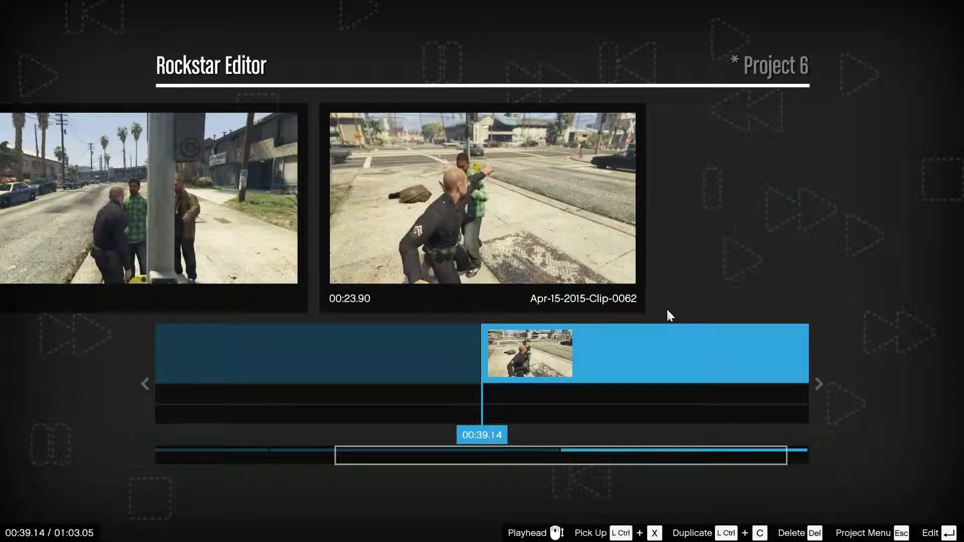
click(583, 373)
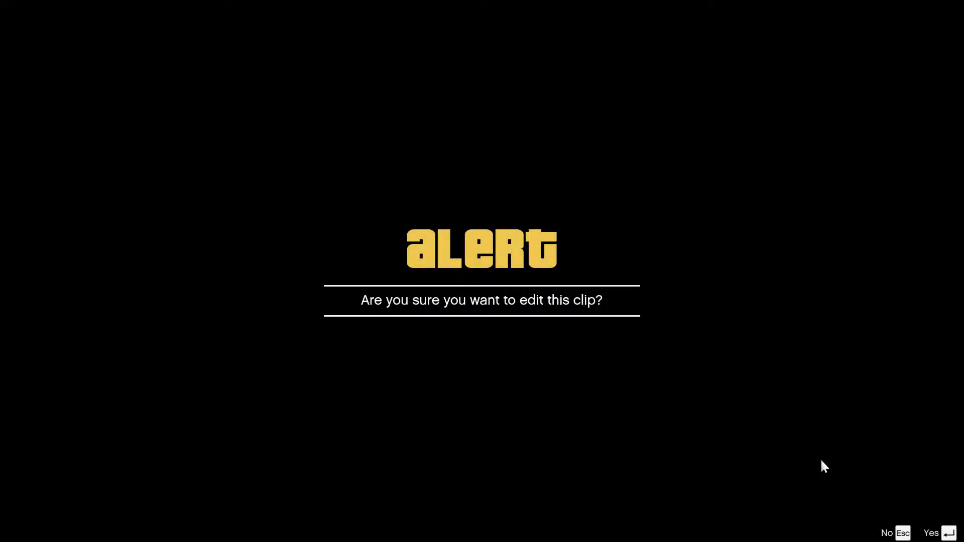
key(Return)
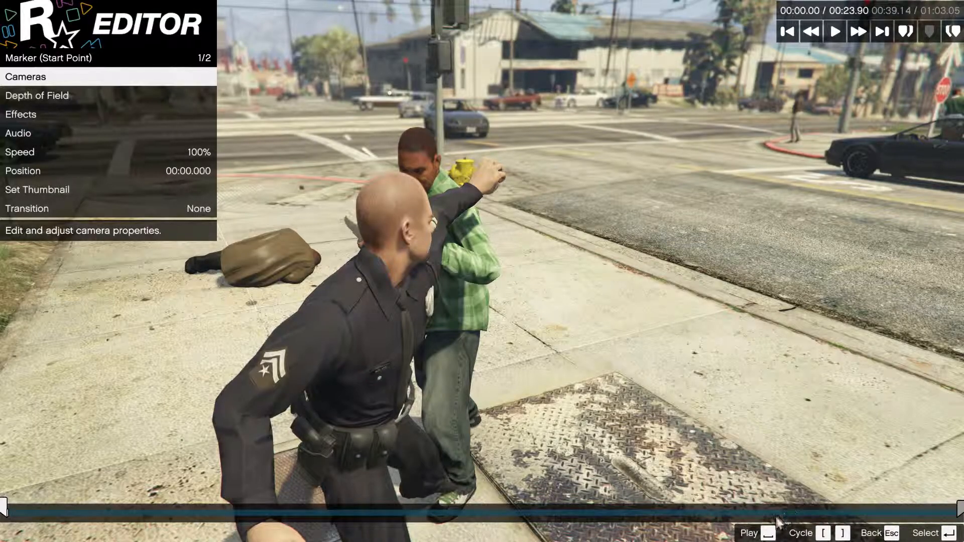
click(748, 534)
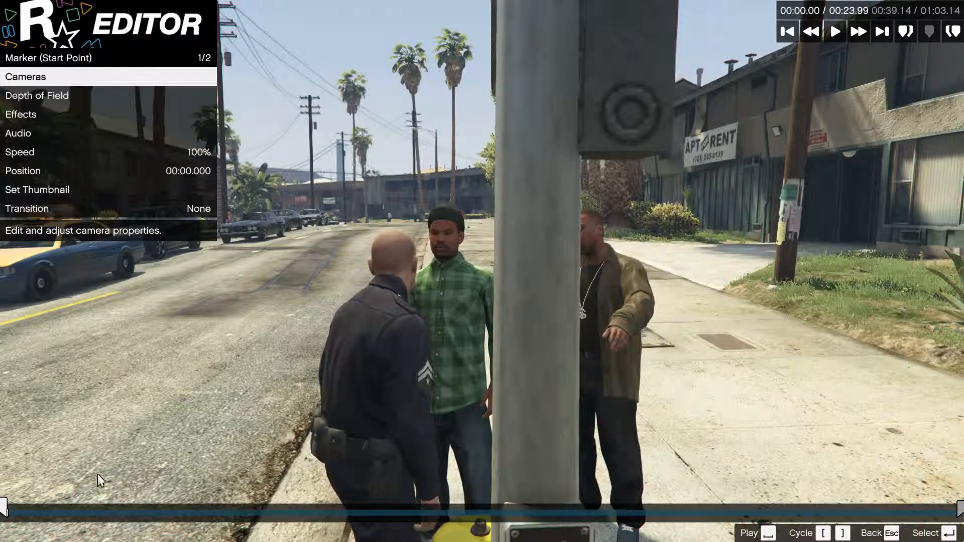
Trim the clip by setting its start marker to 00:10.256 and its end marker for a length of 00:02.63
drag(4, 509, 411, 506)
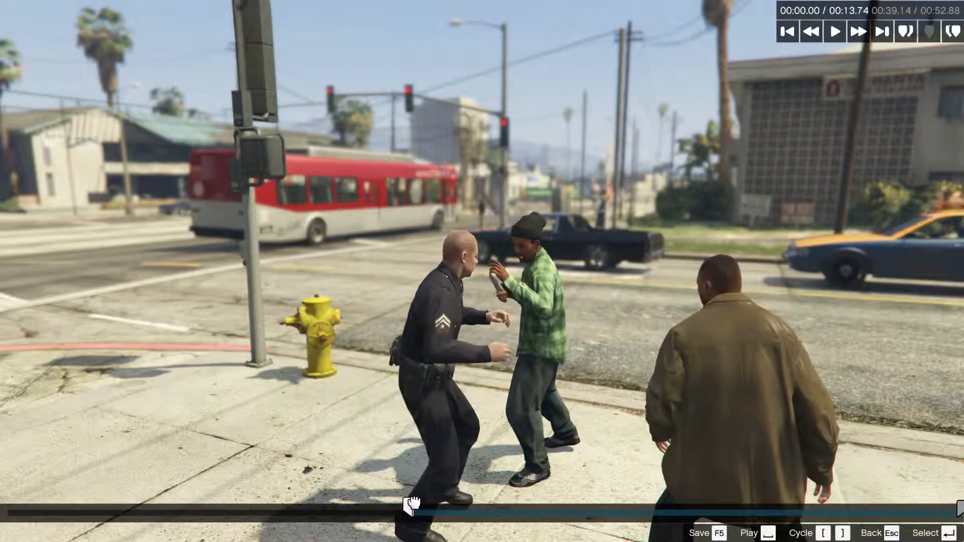
drag(413, 504, 414, 502)
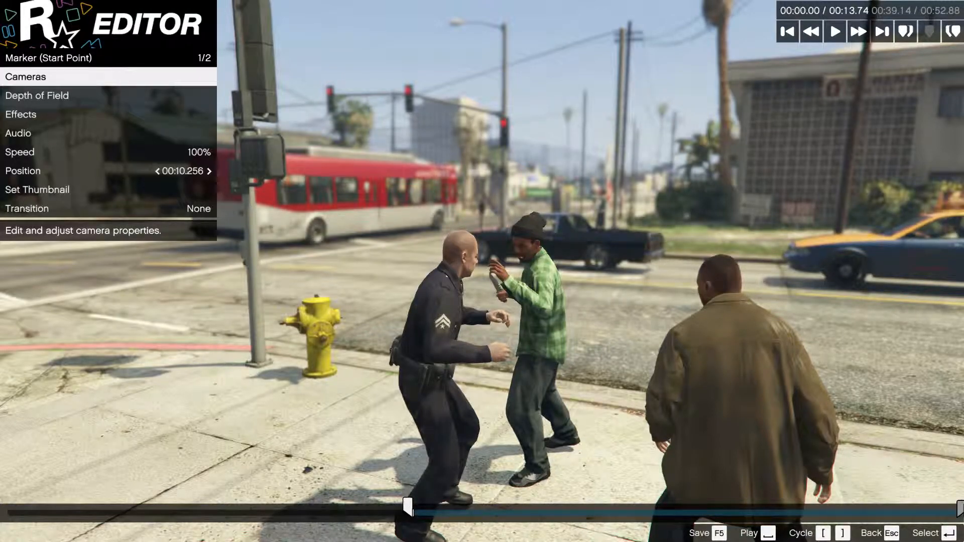
key(Escape)
mouse_move(959, 508)
mouse_down()
mouse_move(523, 509)
mouse_move(538, 509)
mouse_up()
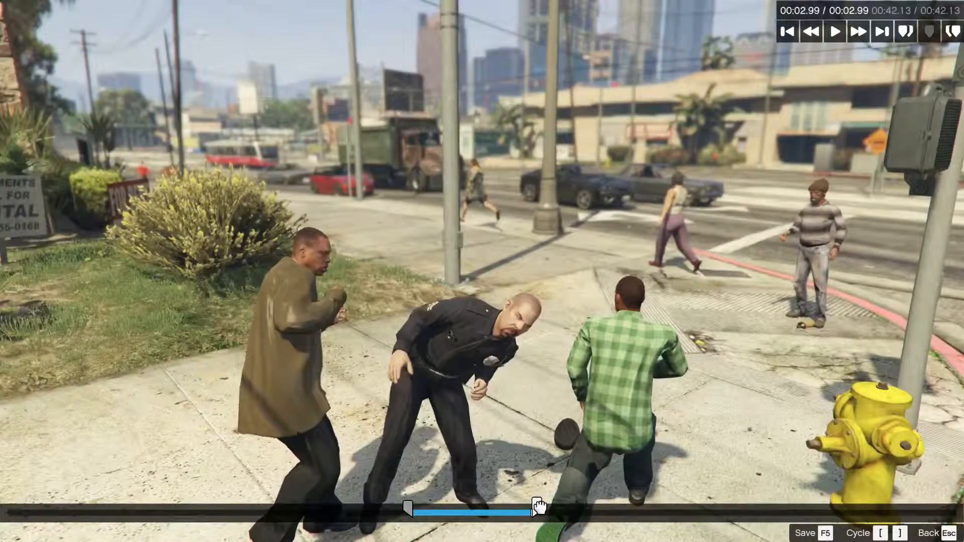
mouse_move(539, 508)
mouse_down()
mouse_move(506, 507)
mouse_move(524, 505)
mouse_up()
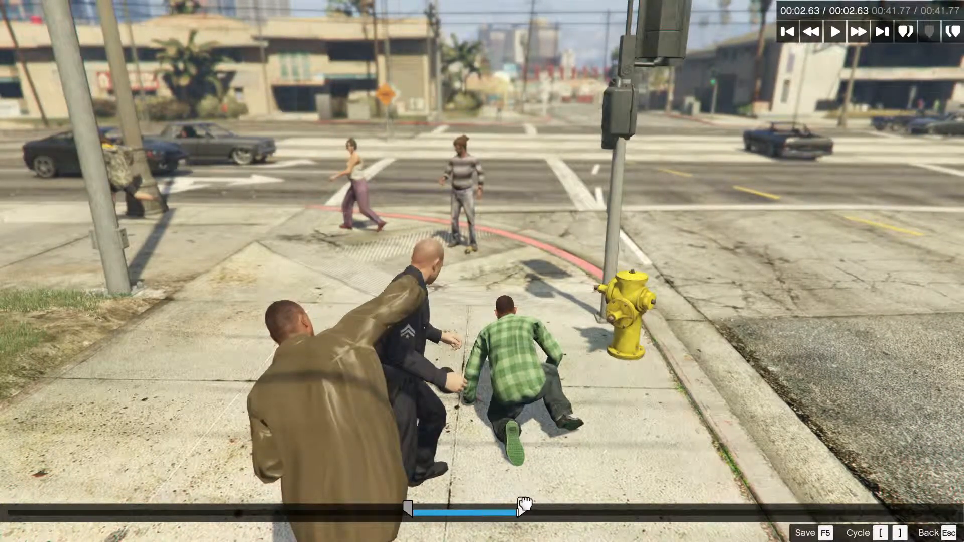
drag(525, 504, 524, 505)
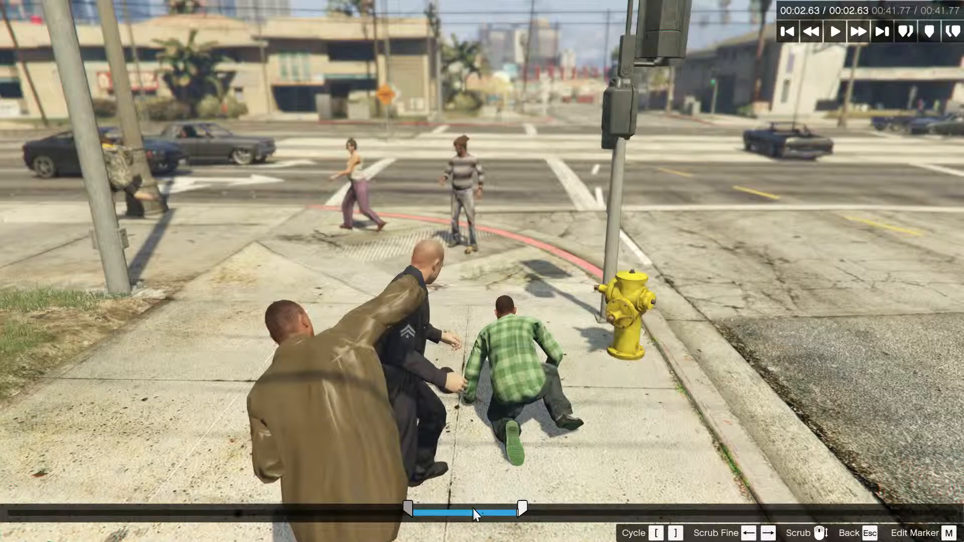
Play the trimmed clip from its start, fine-scrub to the punch at 00:00.47 and add a marker there
click(408, 508)
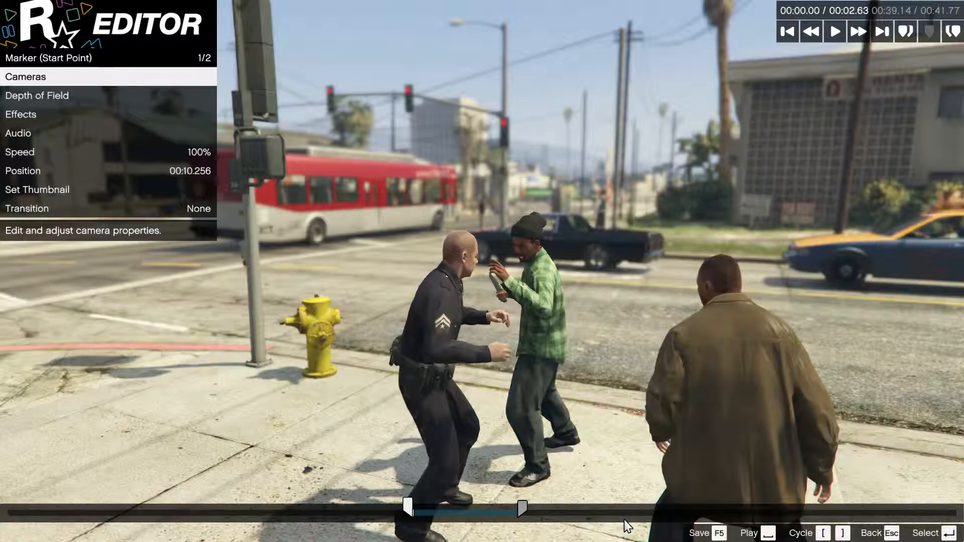
key(space)
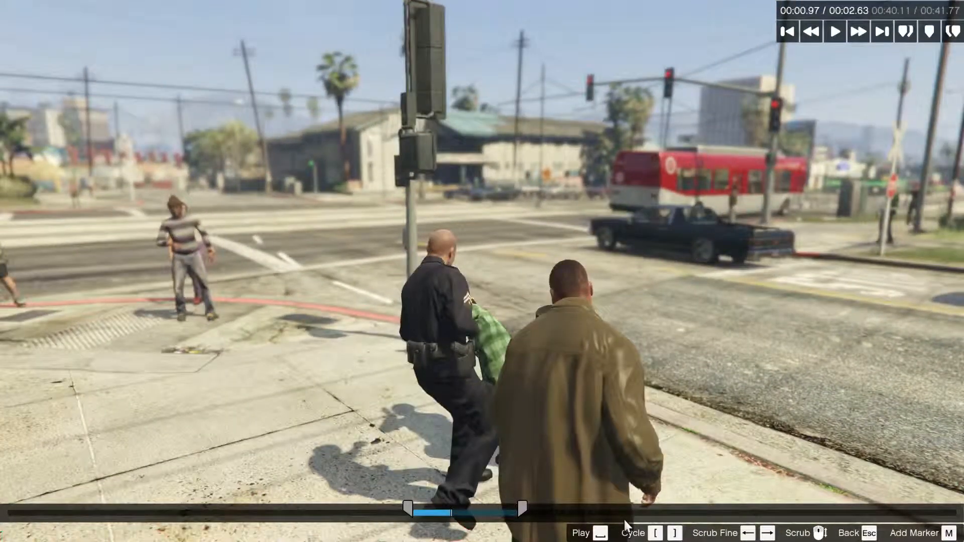
key(Left)
key(Left)
key(Left)
key(Left)
key(Left)
key(Left)
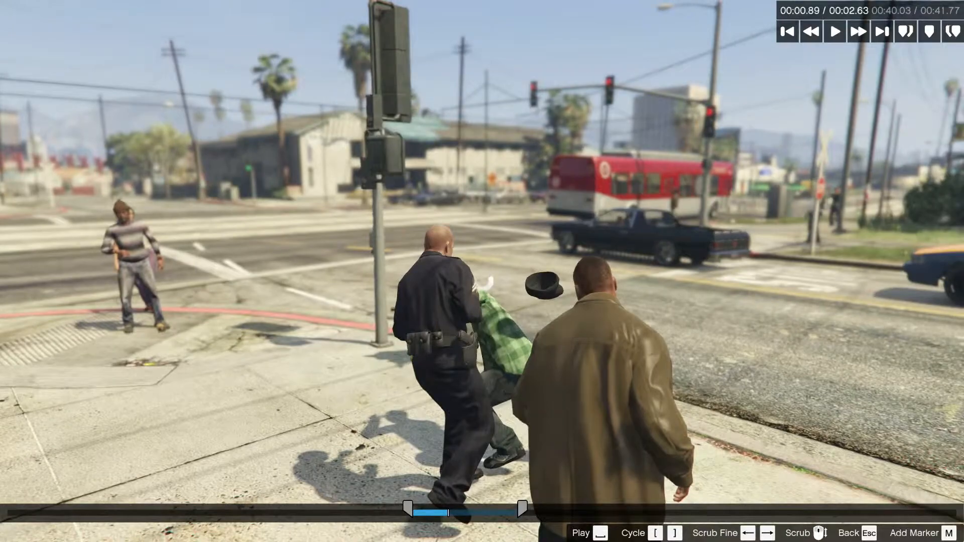
key(Left)
key(Left)
key(Left)
key(Left)
key(Left)
key(Left)
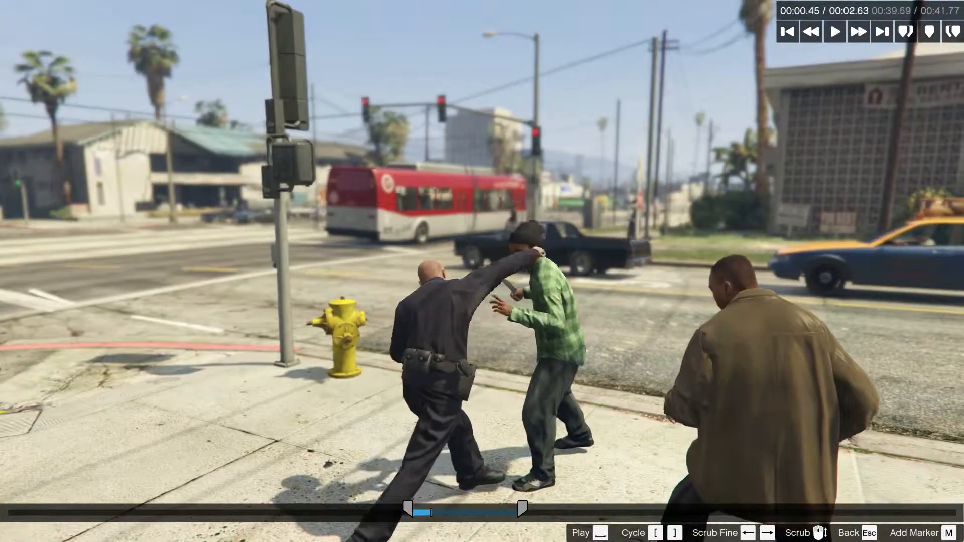
key(Right)
key(Right)
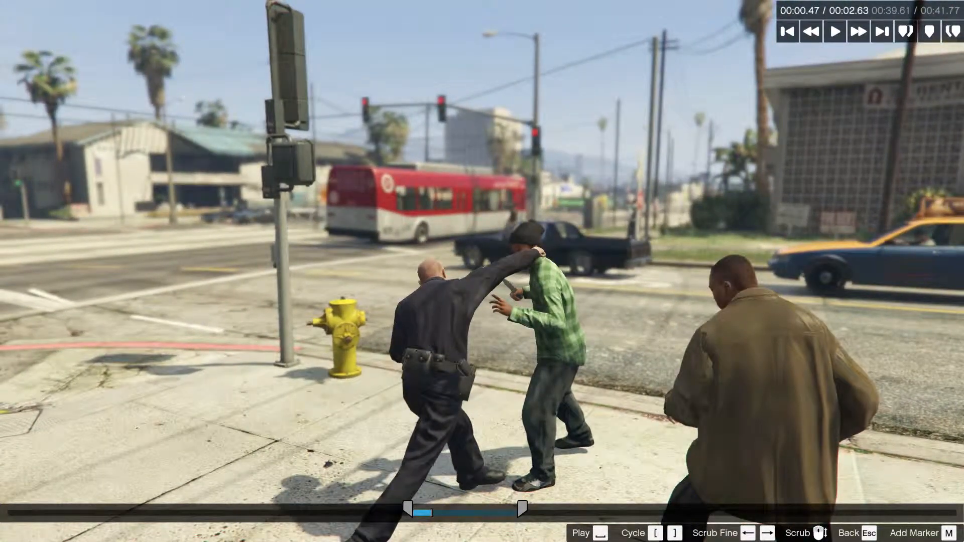
key(Left)
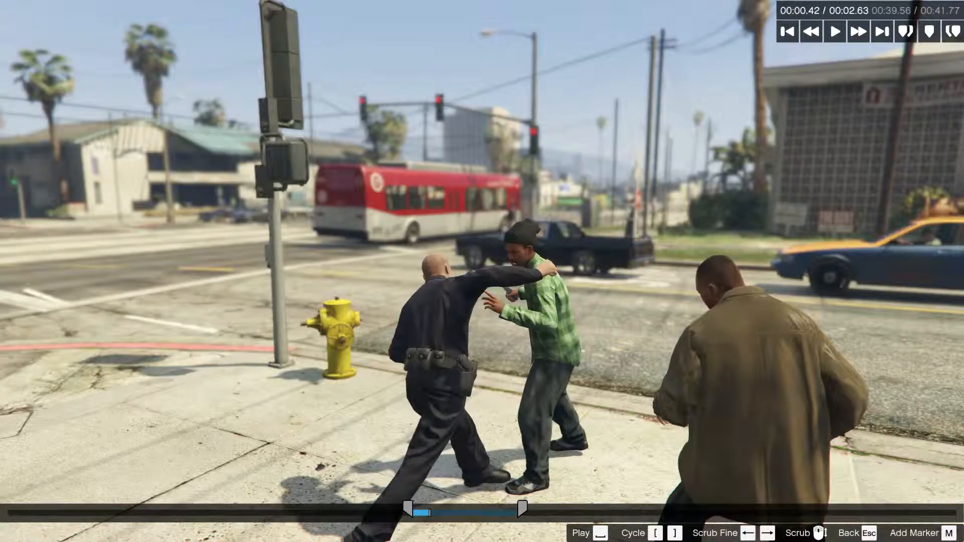
key(Right)
key(Right)
key(Right)
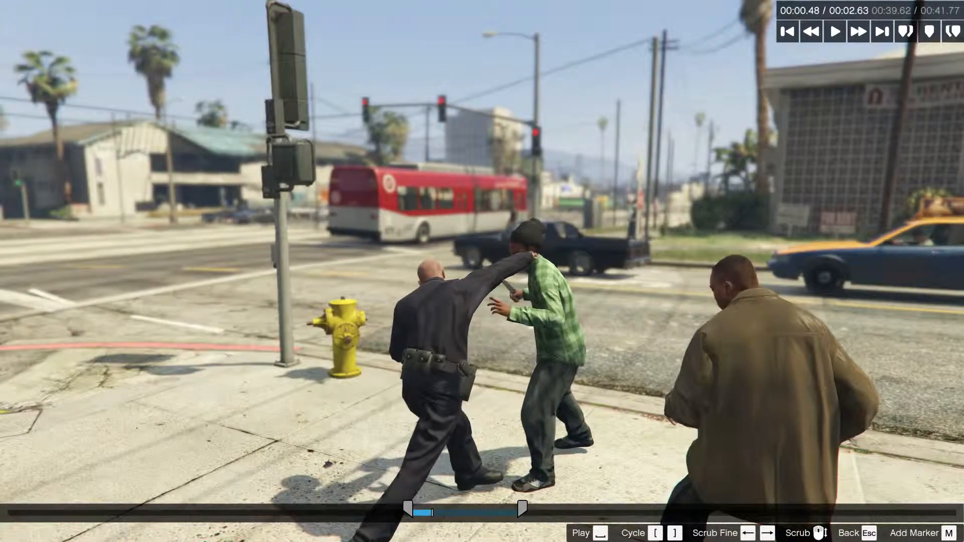
key(Left)
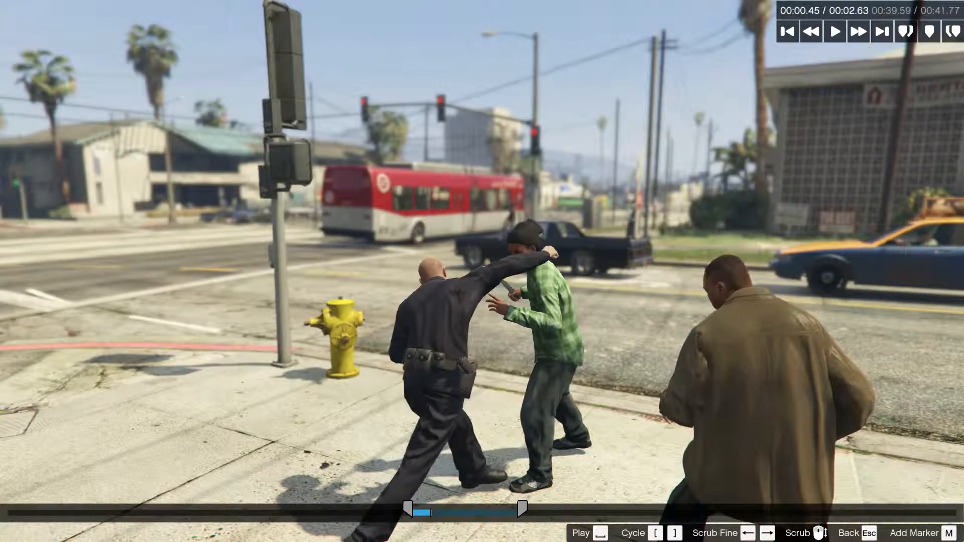
key(Right)
key(Left)
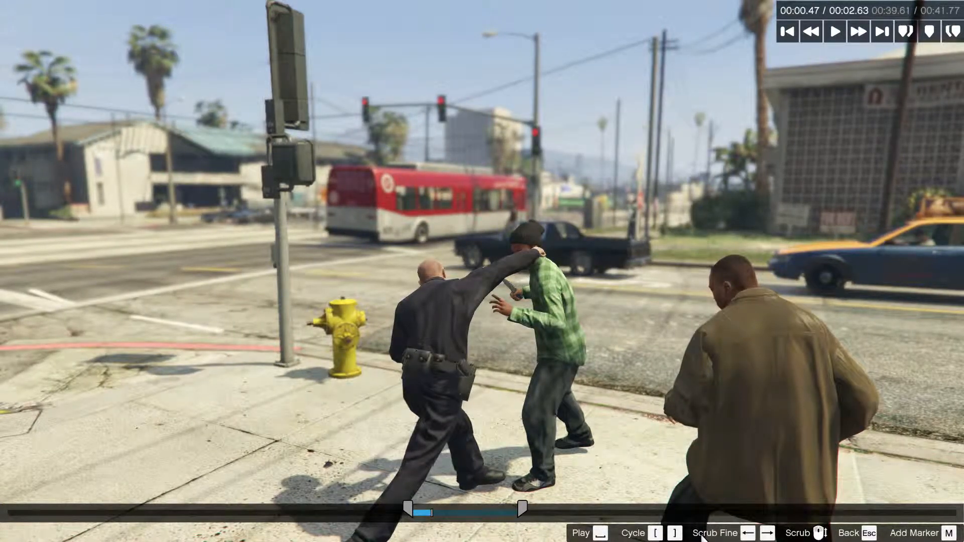
key(m)
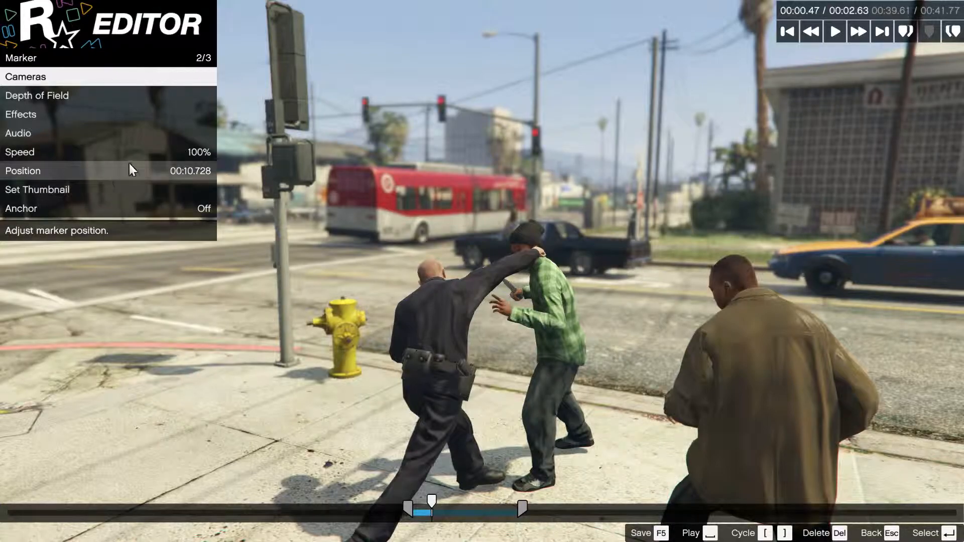
Change the new marker's camera type to Preset Overhead
click(161, 150)
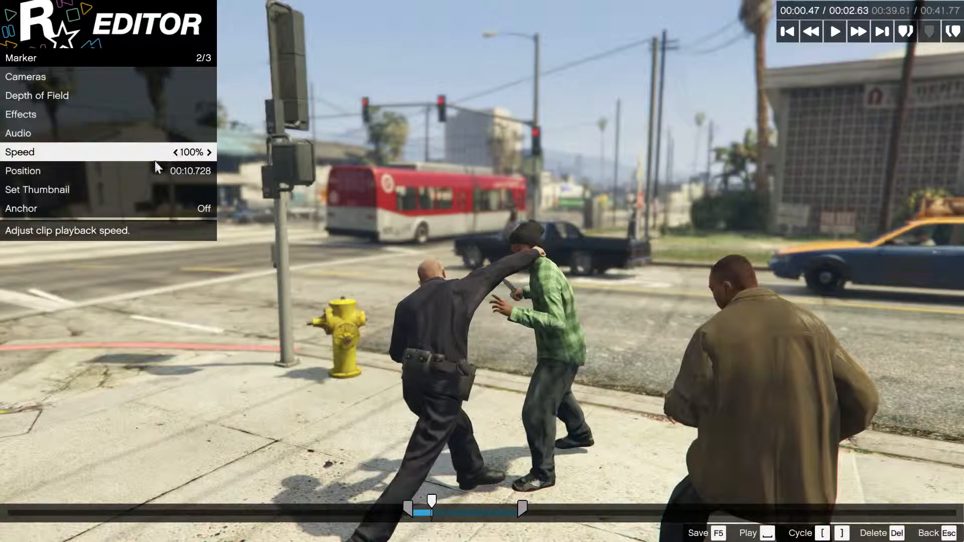
click(88, 79)
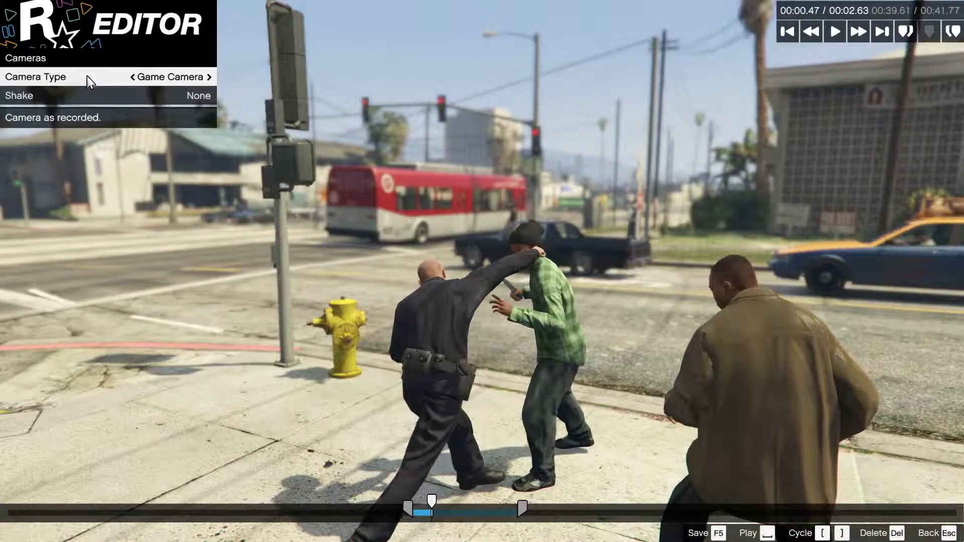
click(133, 79)
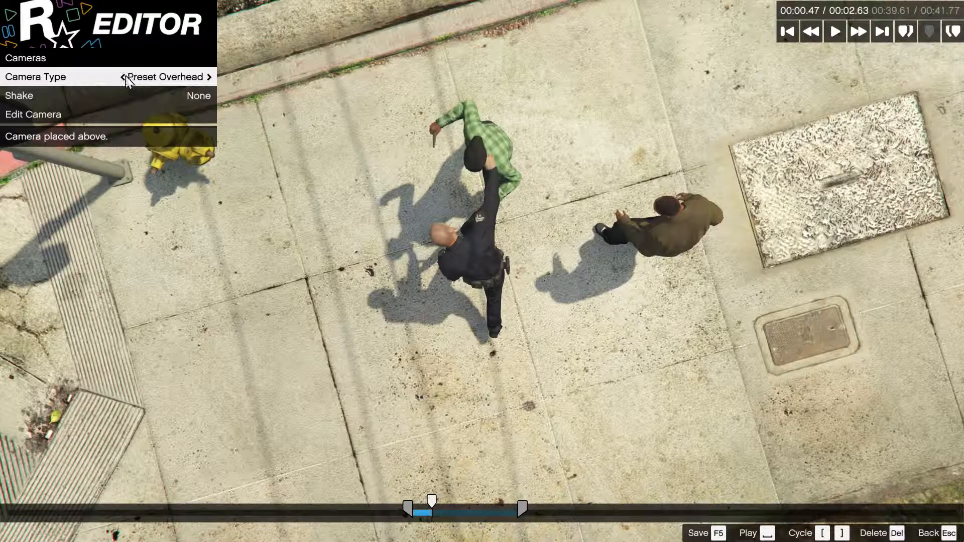
Change the 00:00.47 marker's camera type from the preset views to Free Camera
click(123, 76)
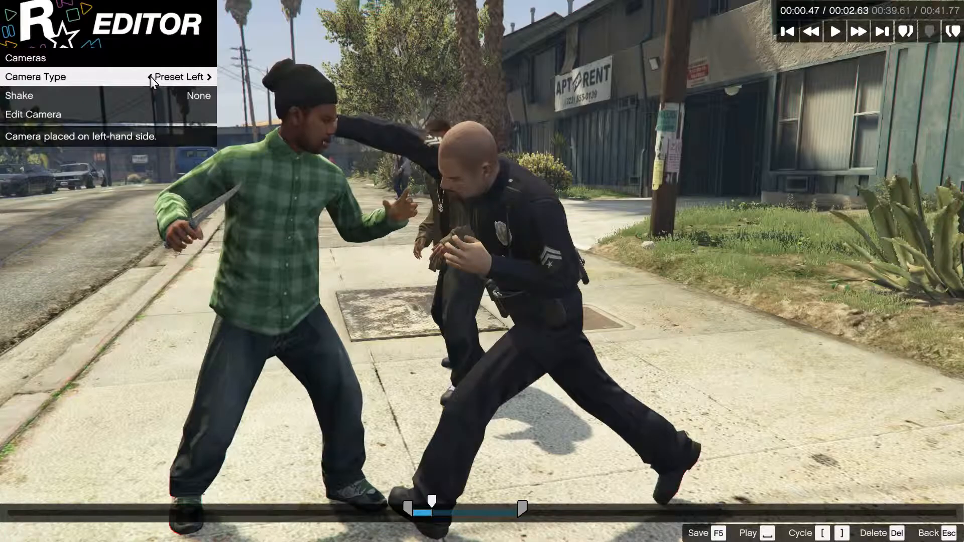
click(150, 80)
click(141, 77)
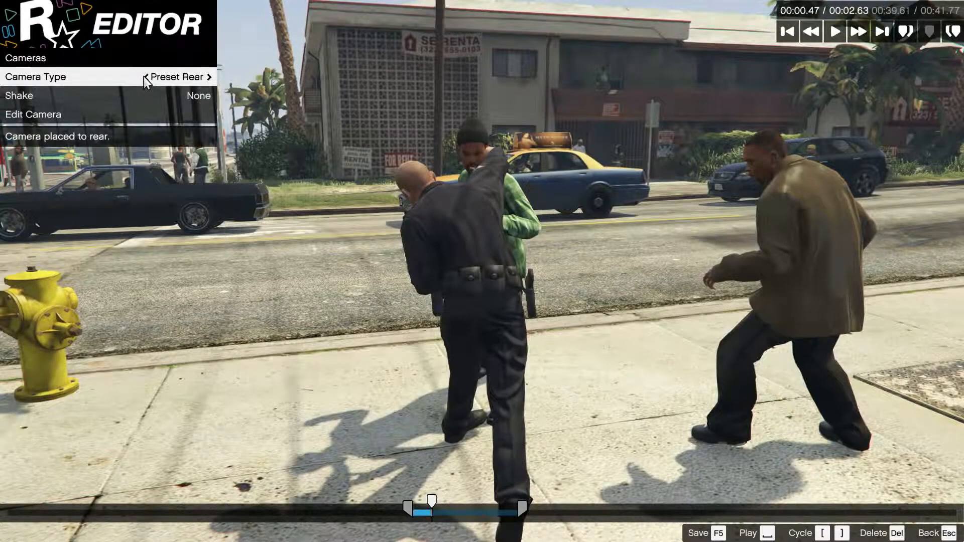
click(141, 77)
click(142, 77)
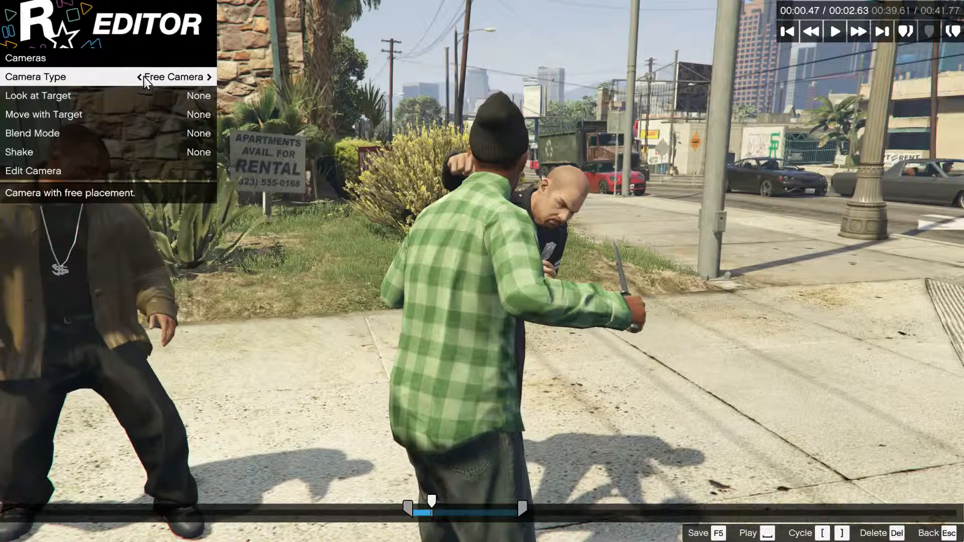
Open the marker's free camera for editing and try a frontal close-up of the man in the green plaid shirt
click(147, 168)
drag(427, 216, 312, 198)
key(d)
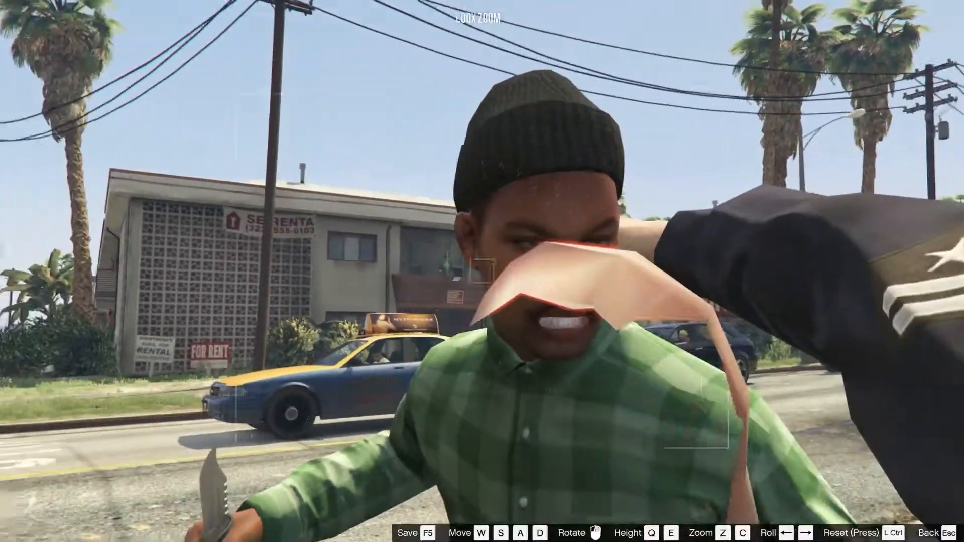
key(w)
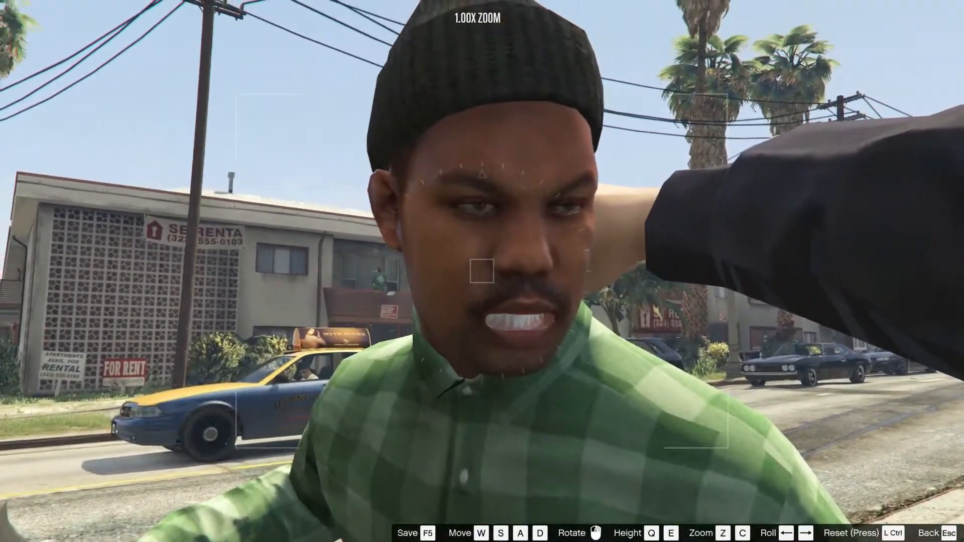
key(d)
key(a)
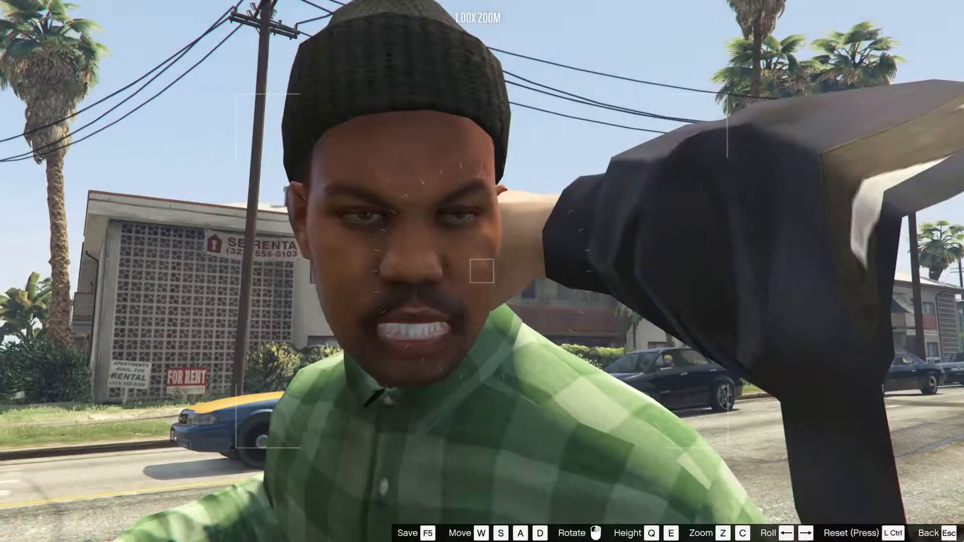
key(w)
key(d)
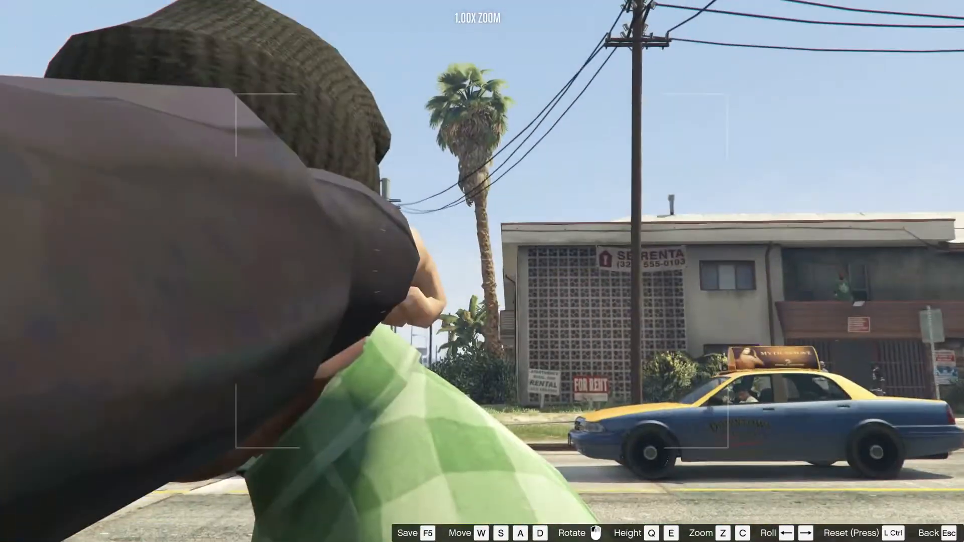
Reposition the free camera behind the green-shirted man's shoulder with the officer and bystander in frame, then save the project
key(d)
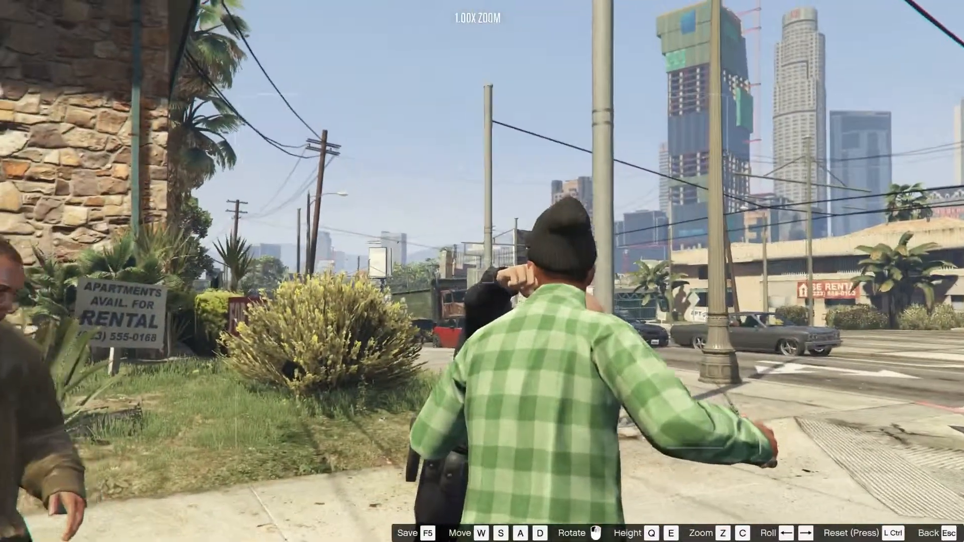
key(w)
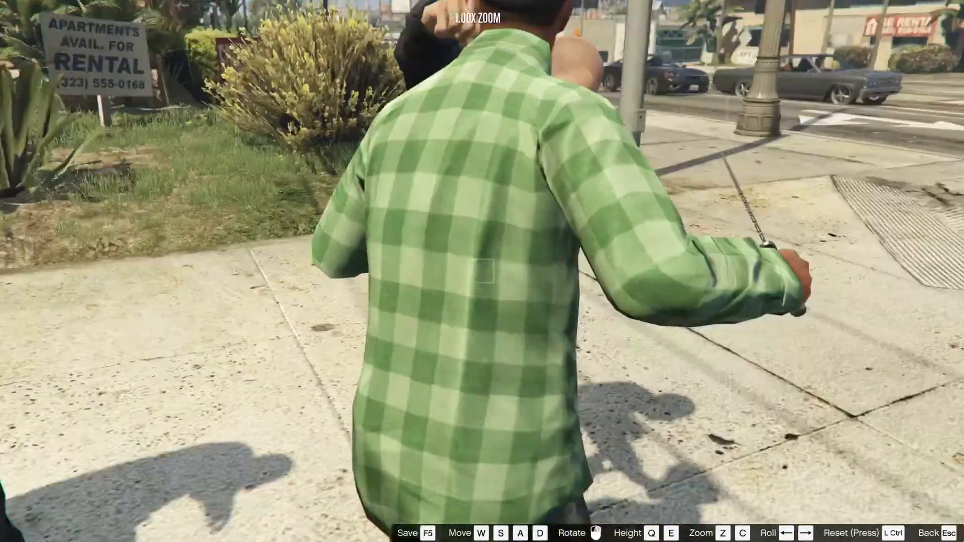
key(s)
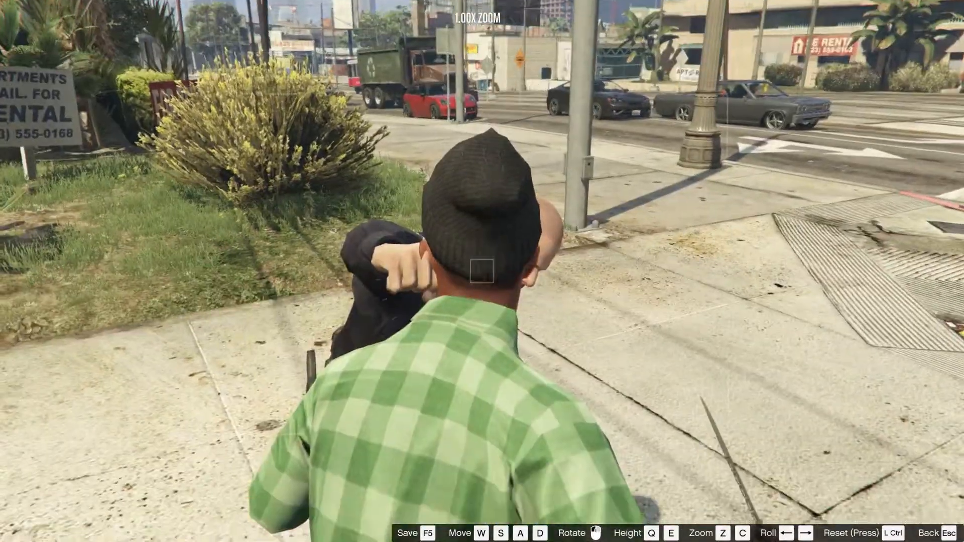
key(d)
key(a)
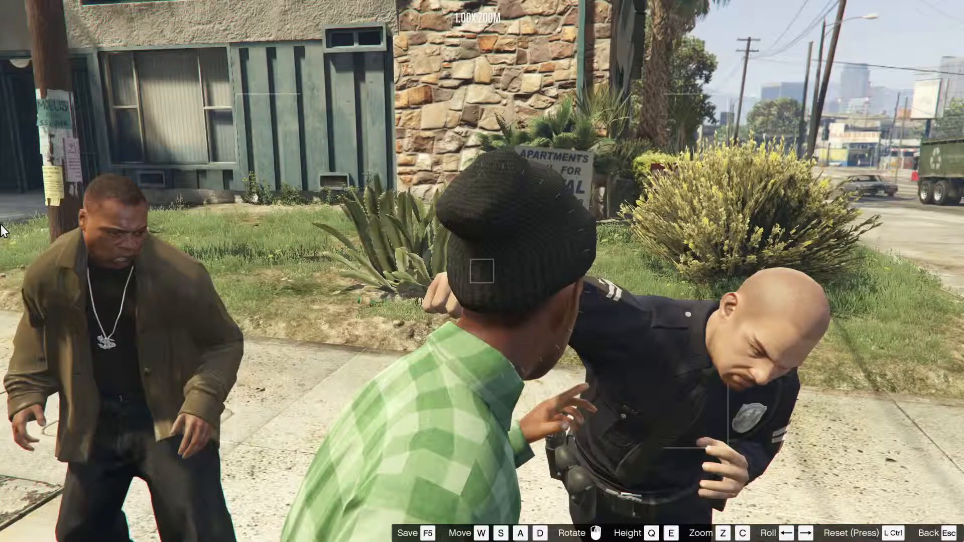
key(F5)
key(Escape)
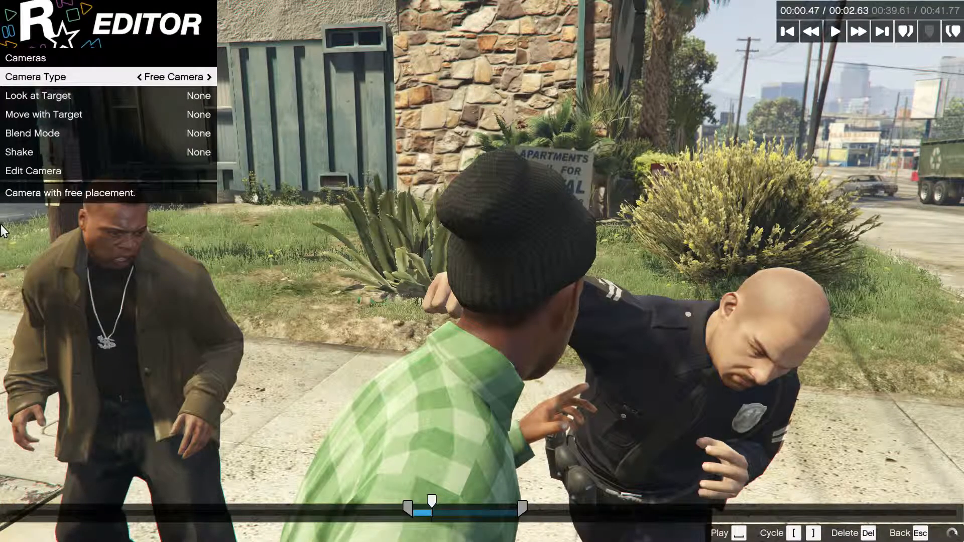
Play the clip from the punch, pause at 00:01.10 and add a marker there
key(space)
key(space)
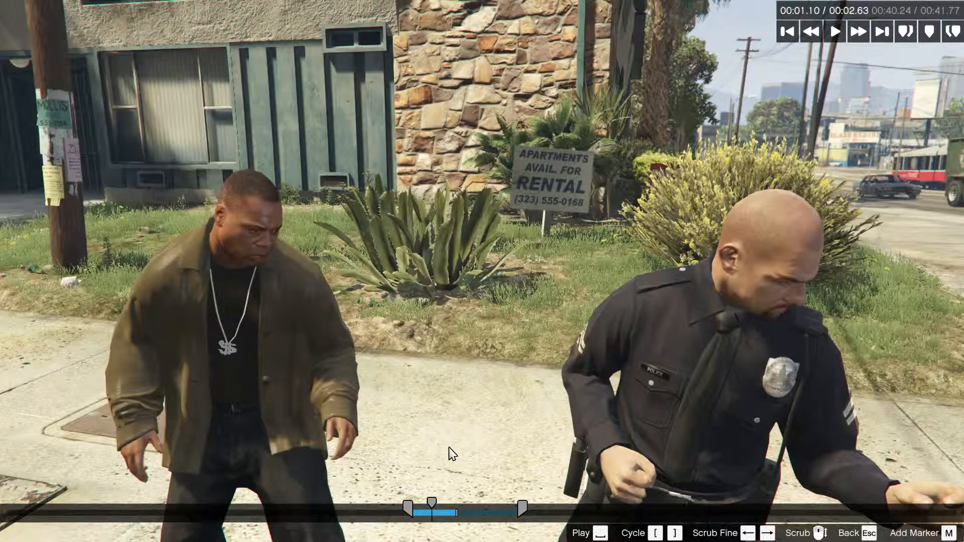
key(m)
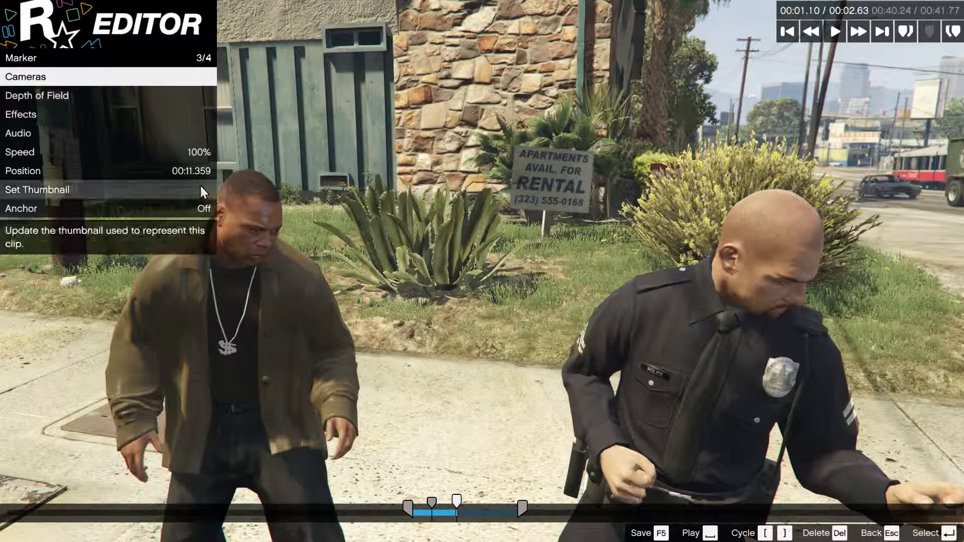
Edit the 00:01.10 marker's free camera and move it to a low angle looking up past the crouching man at the officer
click(104, 80)
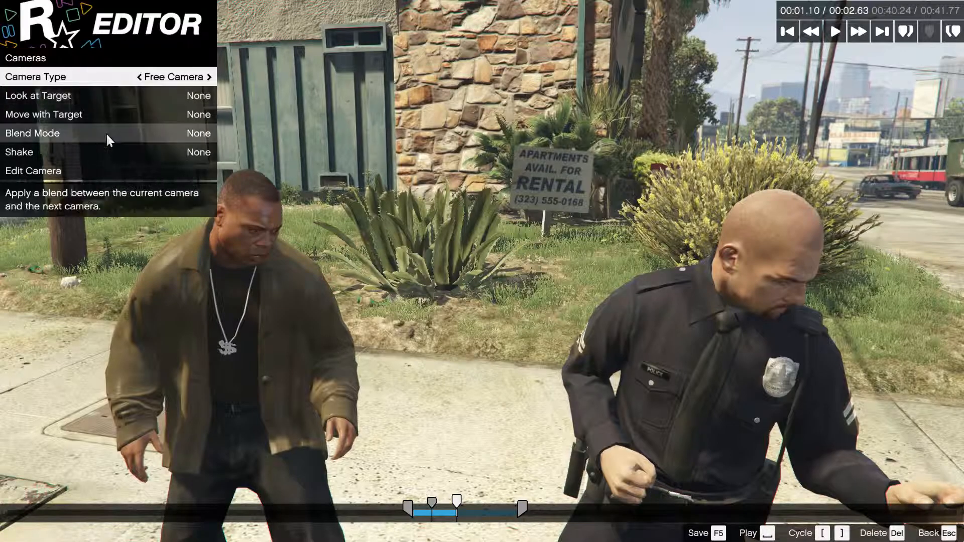
click(103, 168)
drag(106, 170, 210, 169)
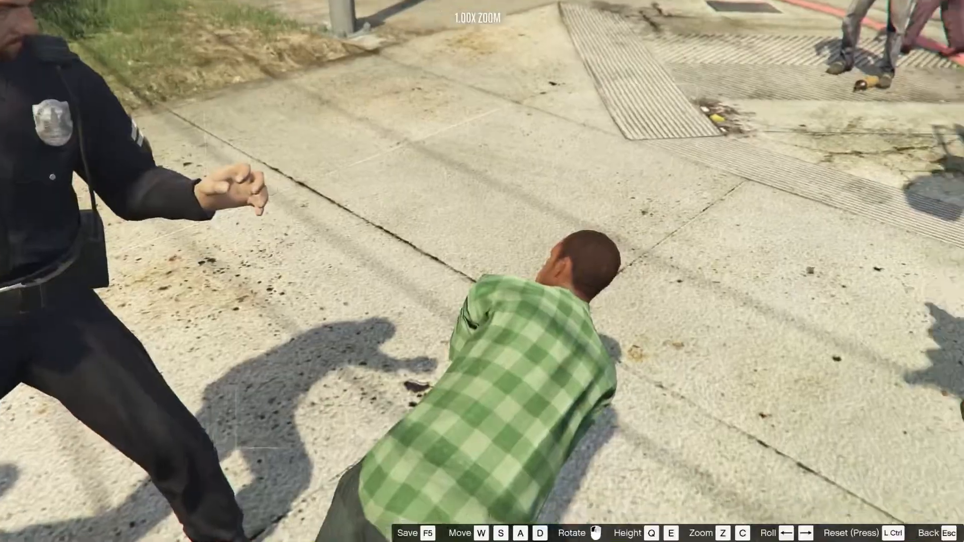
key(w)
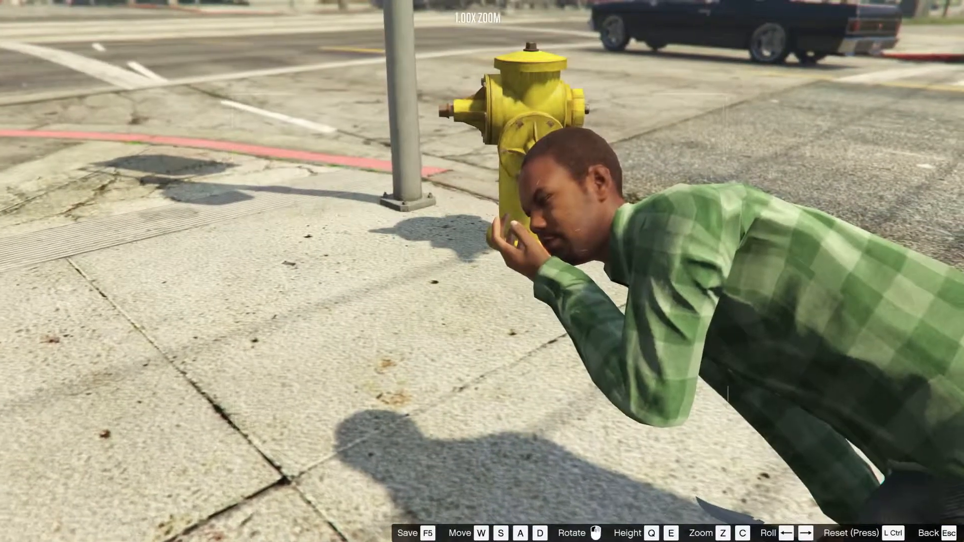
key(a)
key(w)
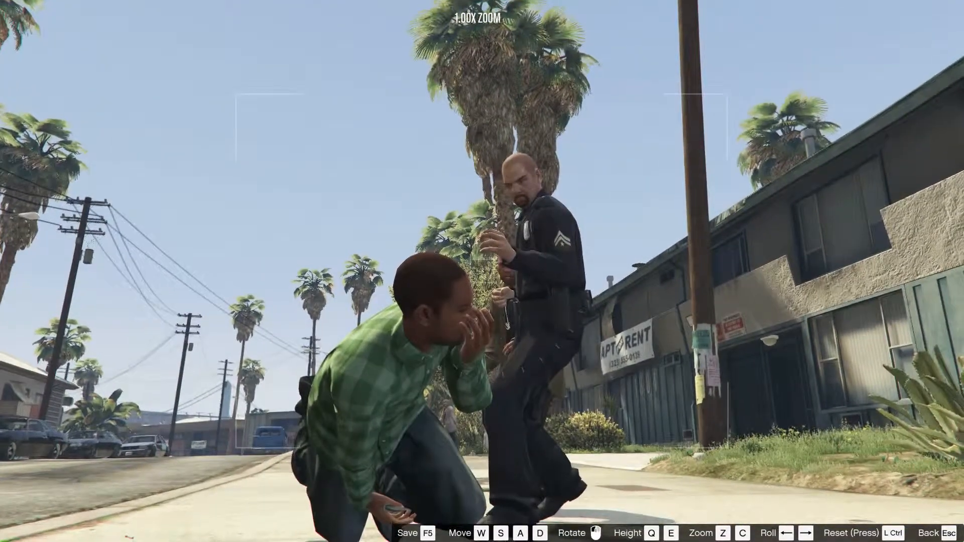
Zoom the camera to 2.31x, reframe it on the bystander, officer and bent-over man, and save the project
key(z)
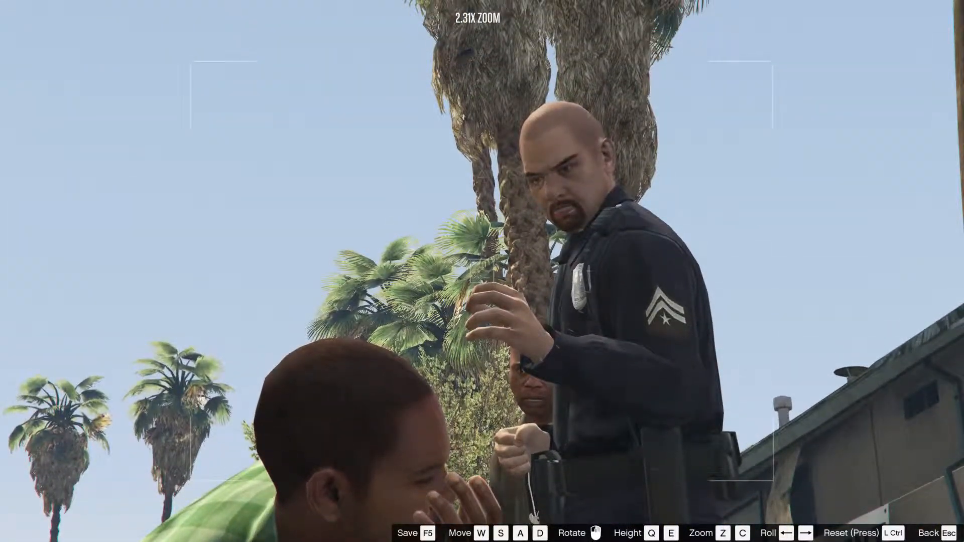
key(a)
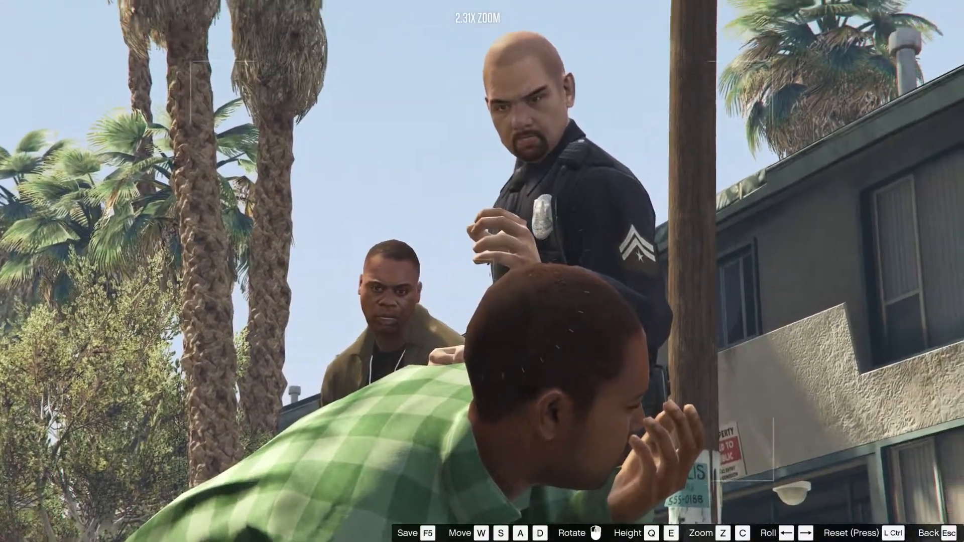
key(a)
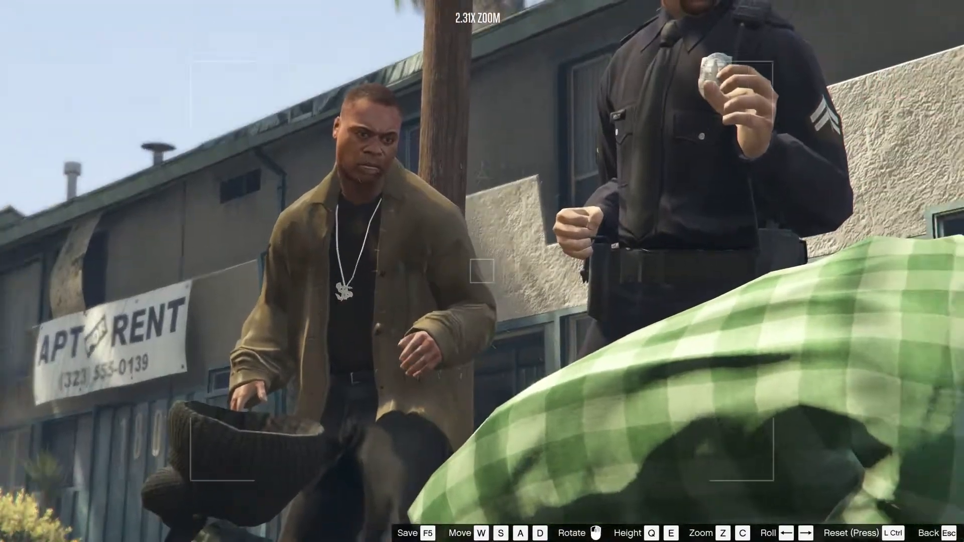
key(d)
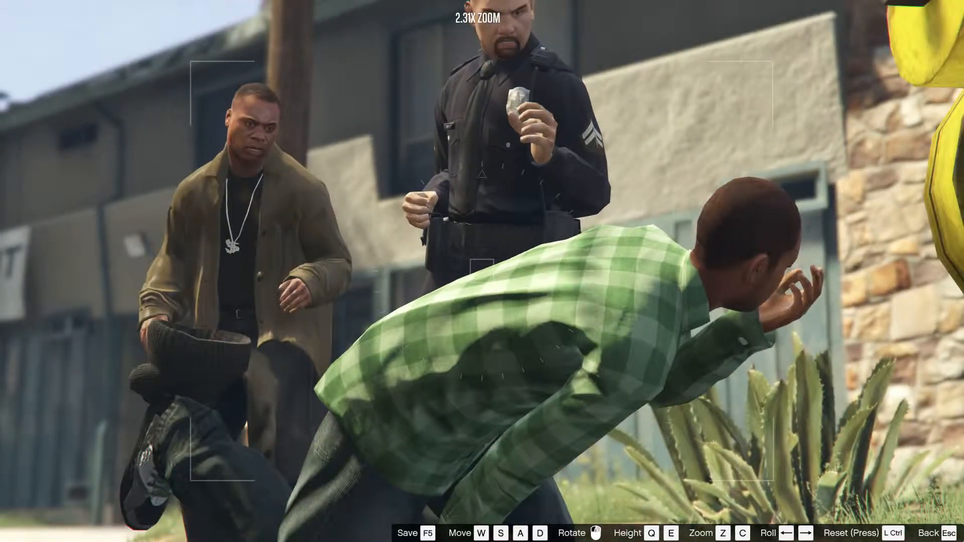
key(a)
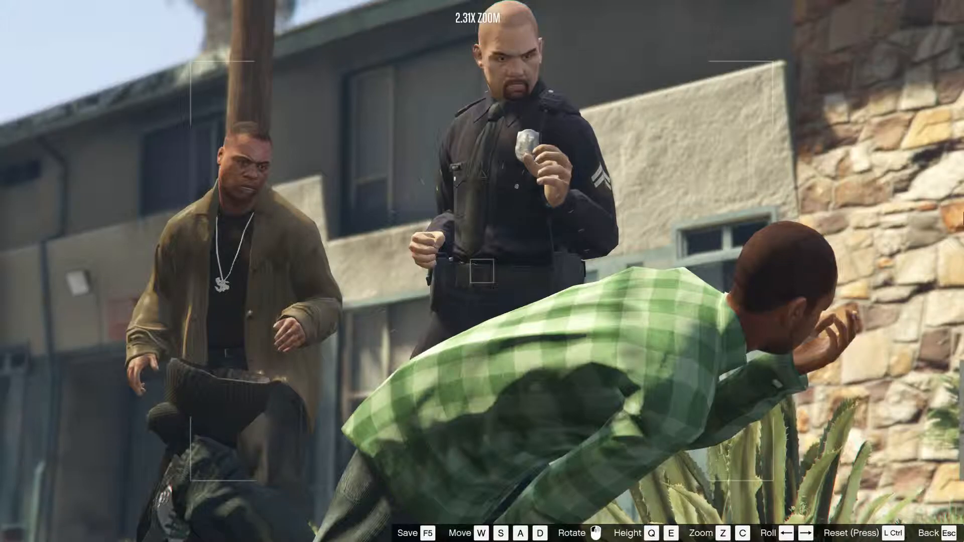
key(F5)
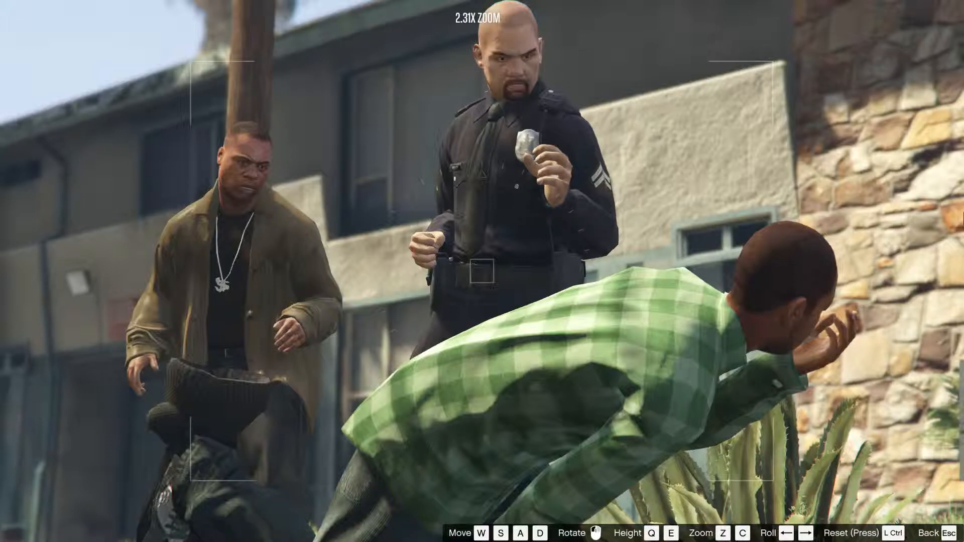
key(Escape)
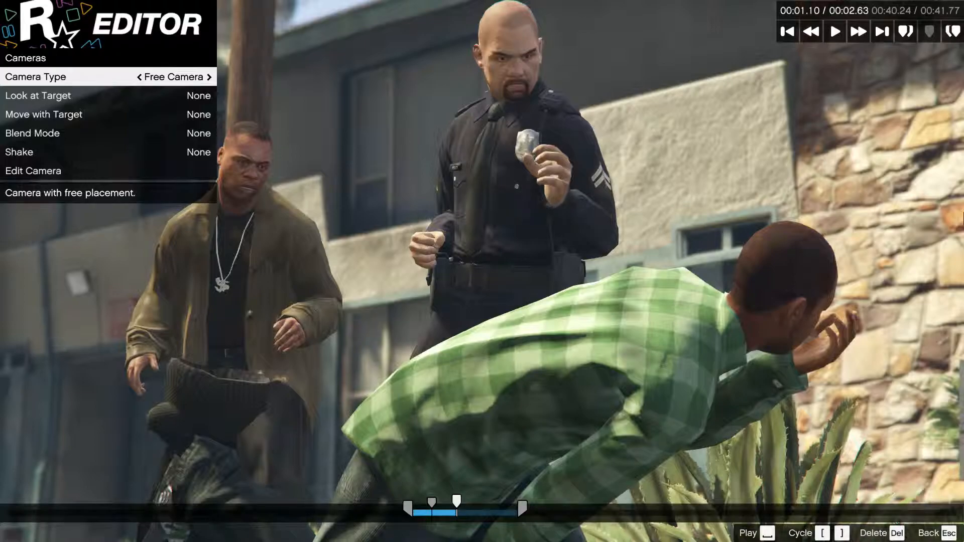
Play on towards the clip's end, fine-scrub back to 00:01.89 and add a marker there
key(space)
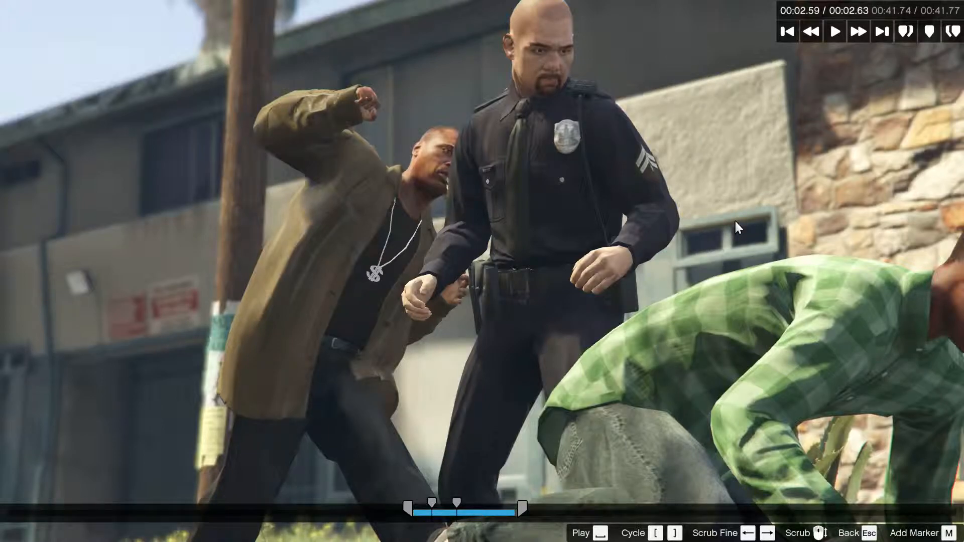
key(Left)
key(Left)
key(Left)
key(Left)
key(Left)
key(Left)
key(Left)
key(Left)
key(Left)
key(Left)
key(Left)
key(Left)
key(Left)
key(Left)
key(Left)
key(Left)
key(Left)
key(Left)
key(Left)
key(Left)
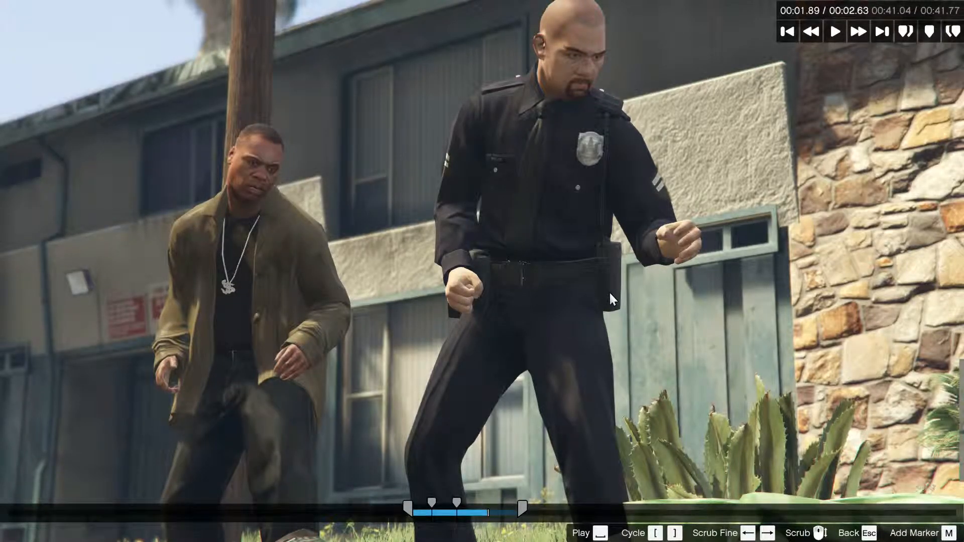
key(m)
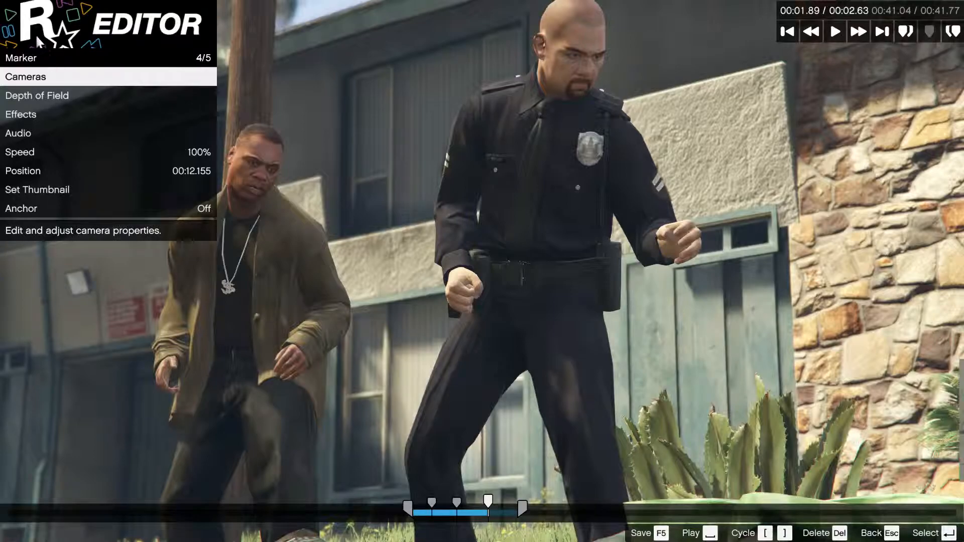
Reframe the 00:01.89 marker's free camera on the man in the brown coat beside the officer and play the shot to the clip's end
click(47, 79)
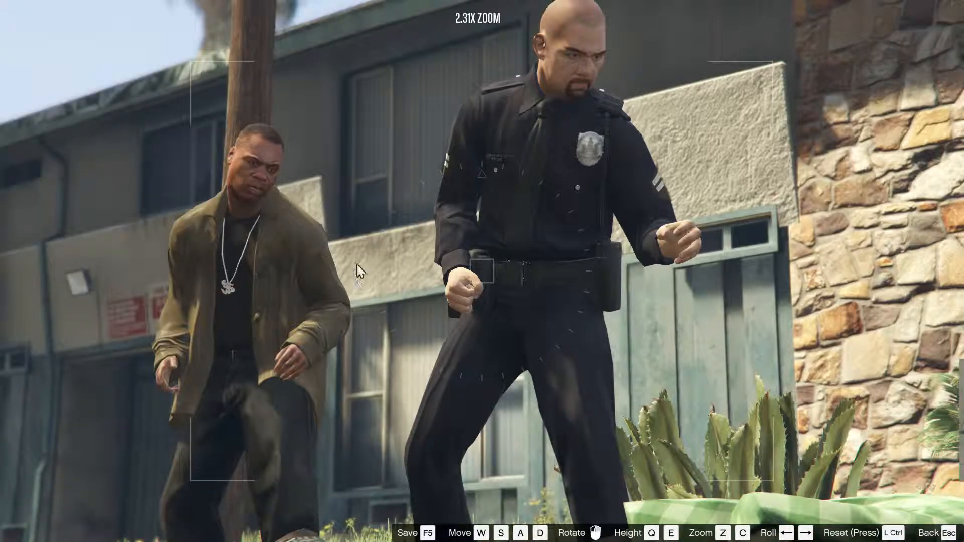
drag(357, 265, 286, 368)
key(a)
key(a)
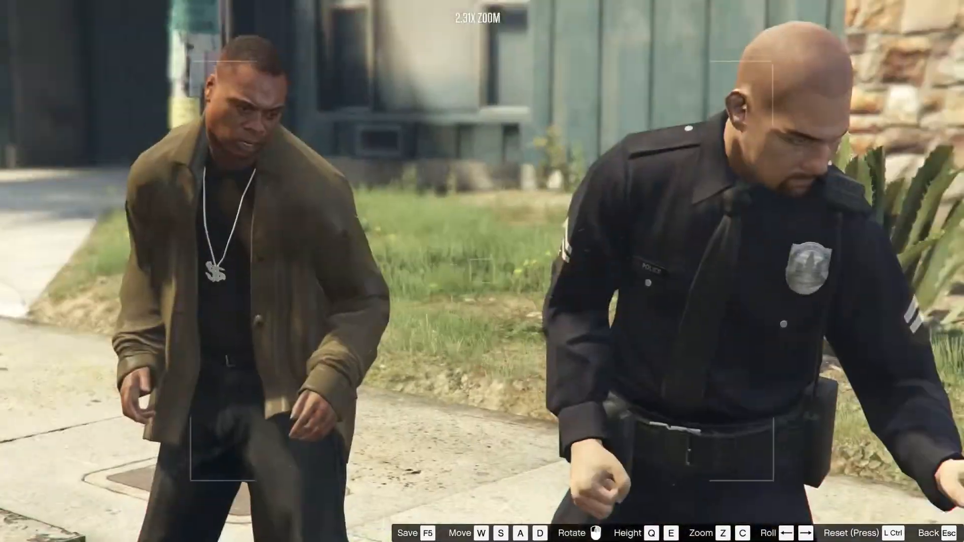
key(a)
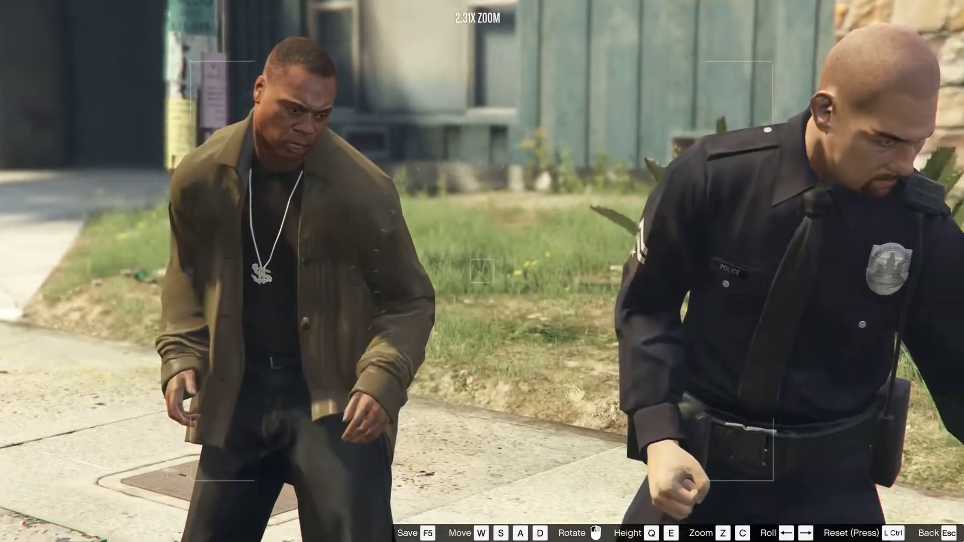
key(s)
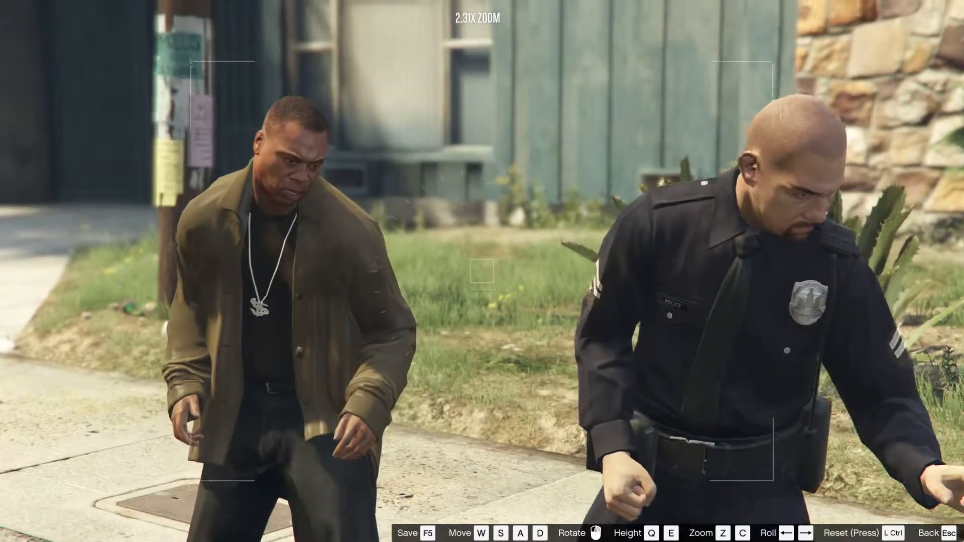
key(w)
key(d)
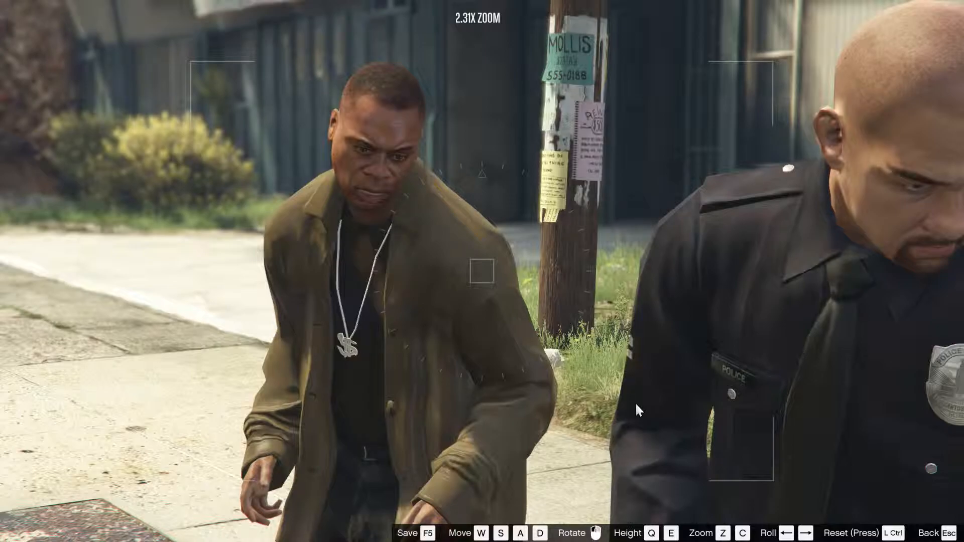
key(Escape)
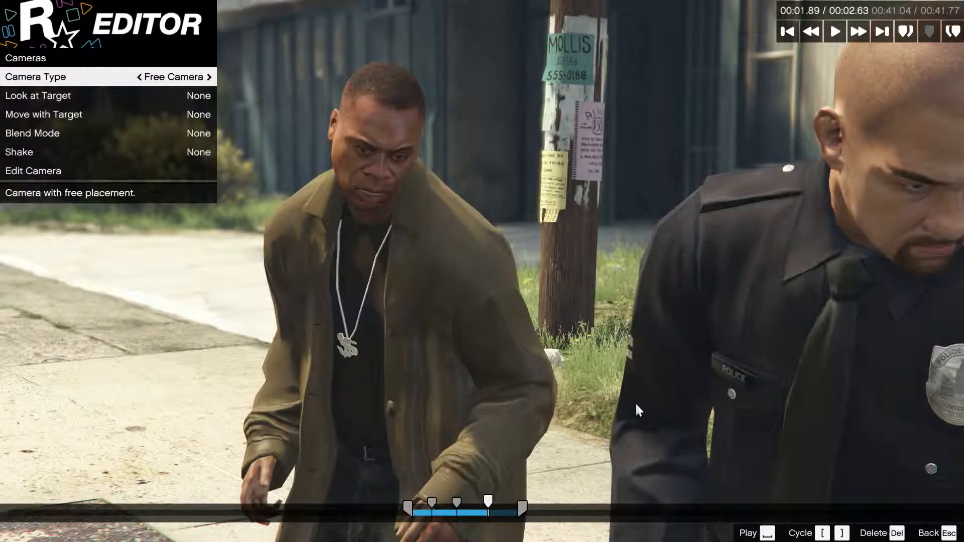
key(space)
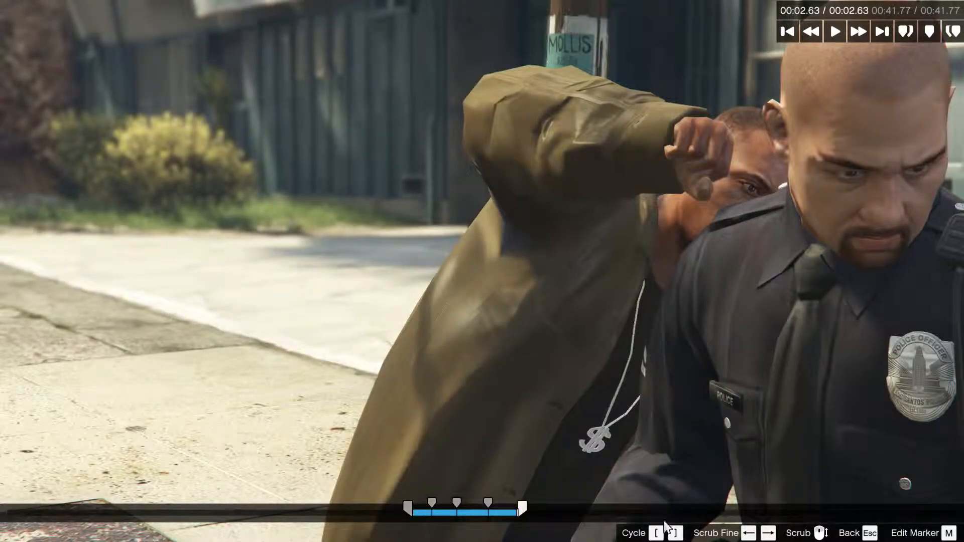
Extend the clip's end point to 00:03.10, save the project and return to the project's main options
drag(524, 509, 547, 515)
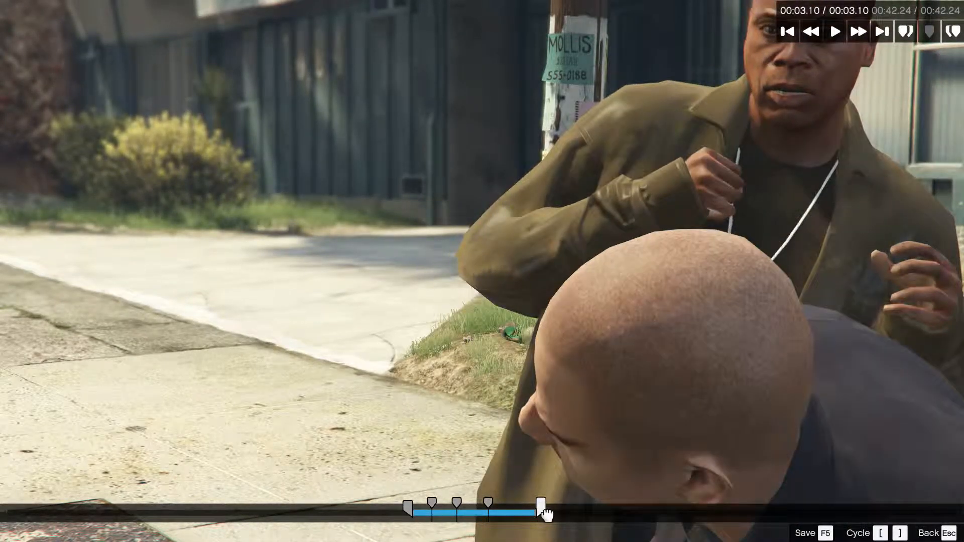
click(546, 515)
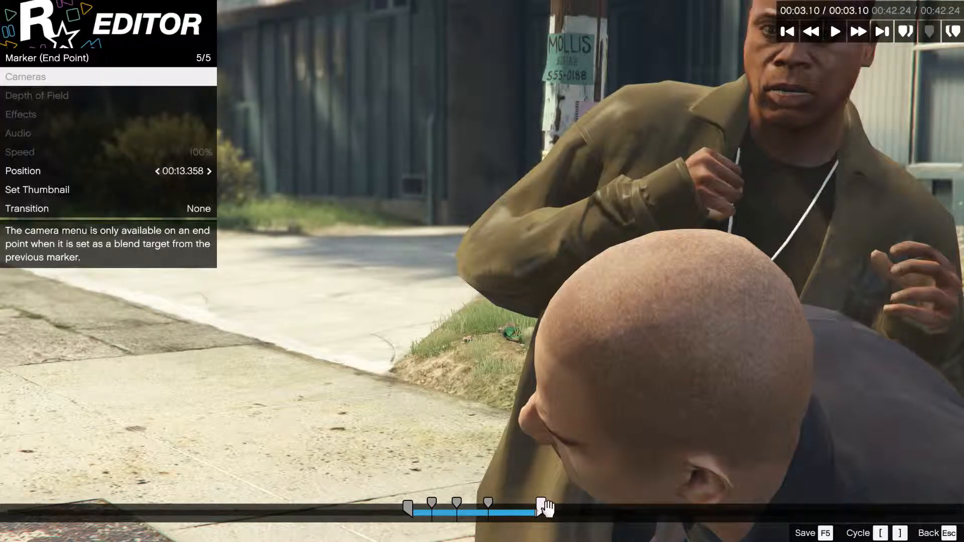
key(F5)
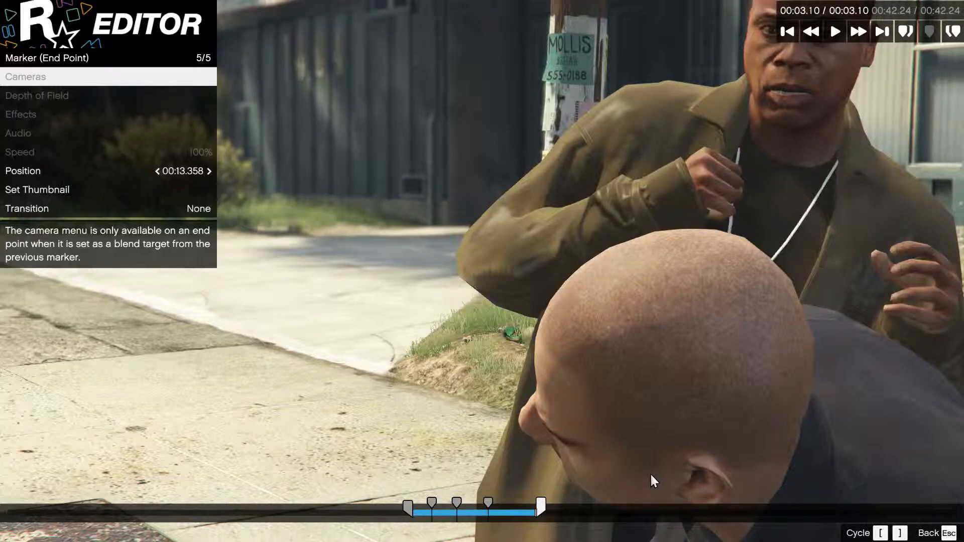
key(Escape)
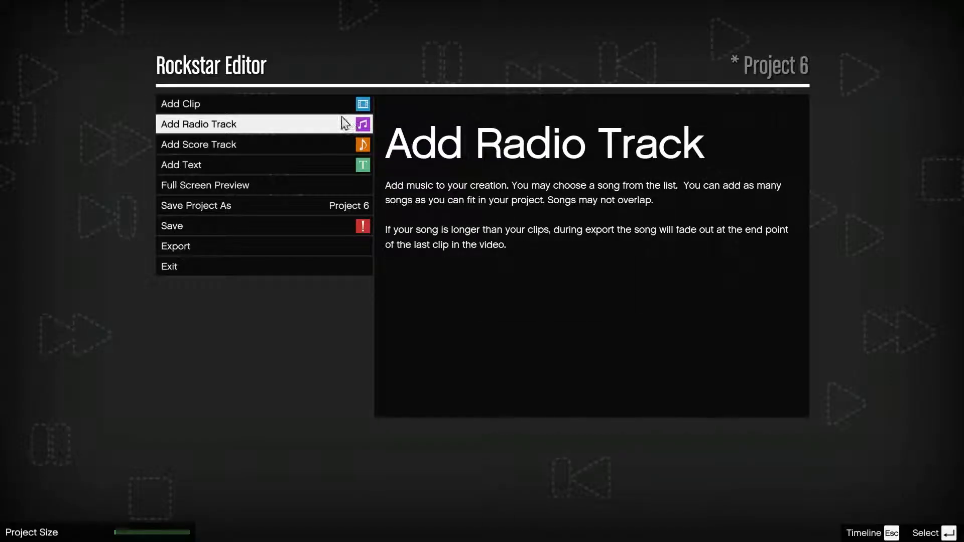
Browse the recorded clips available for the project, from Apr-15-2015-Clip-0137 back past Clip-0080, checking their thumbnails
click(304, 102)
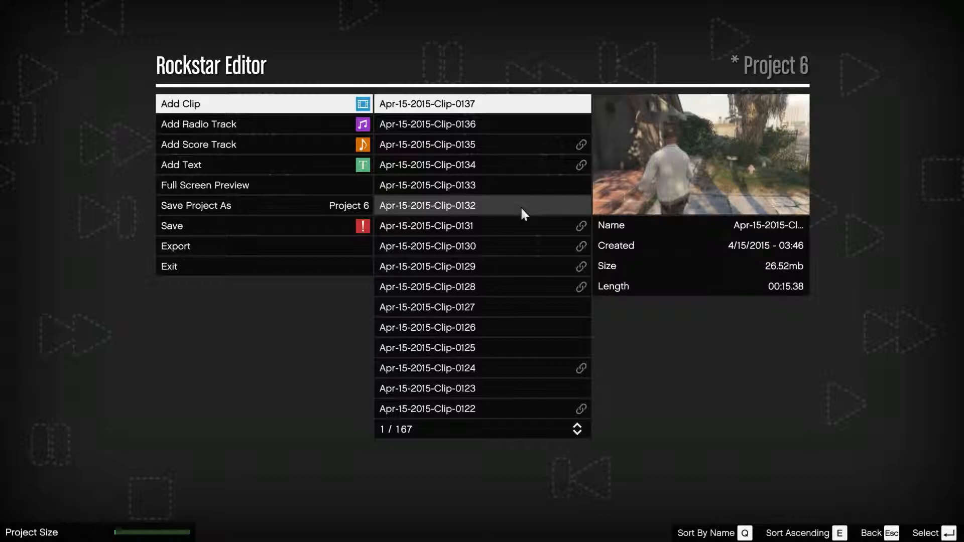
click(519, 240)
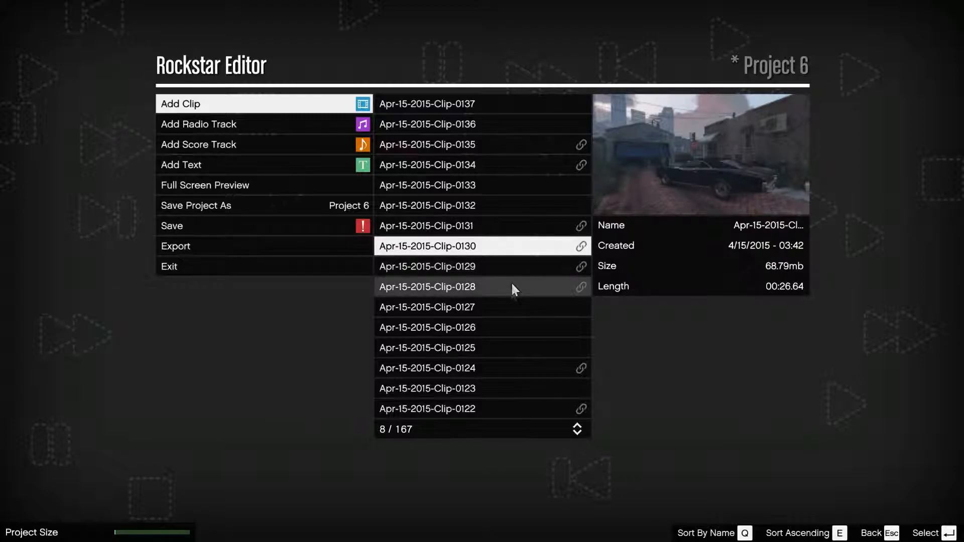
click(508, 369)
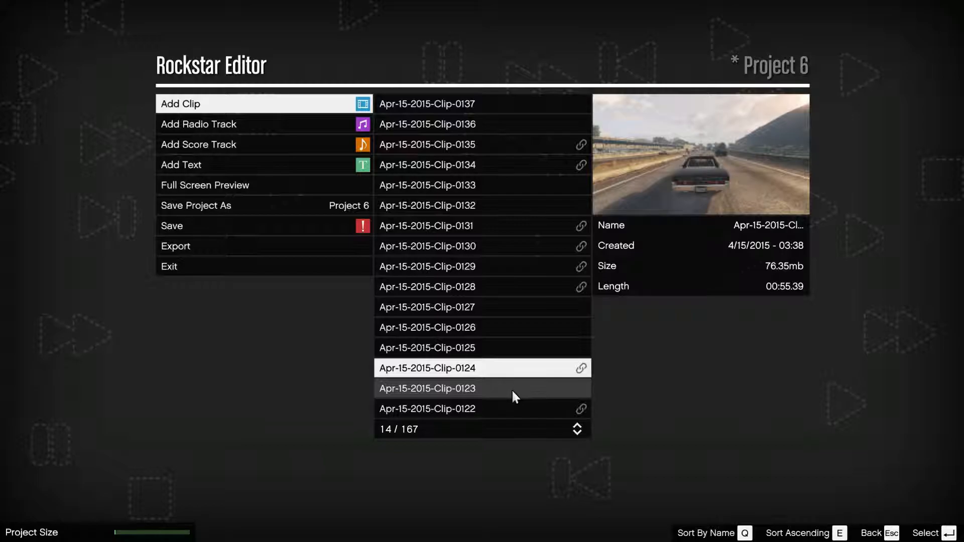
scroll(508, 381, down, 6)
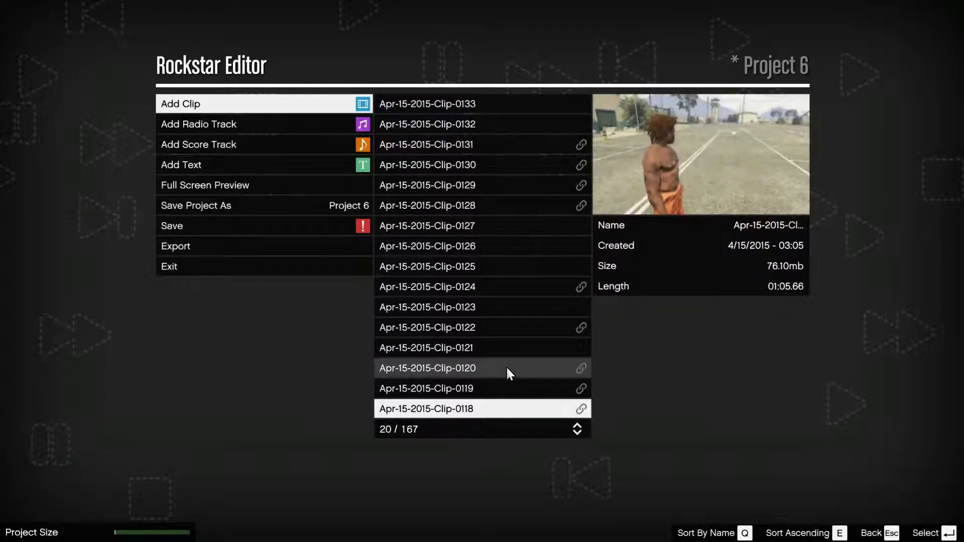
scroll(506, 372, down, 2)
scroll(507, 369, down, 4)
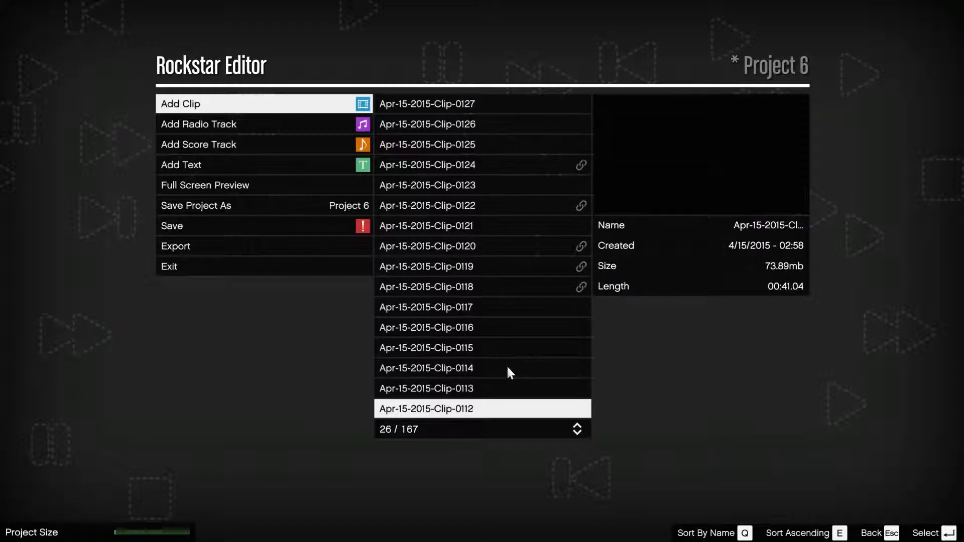
scroll(508, 368, down, 5)
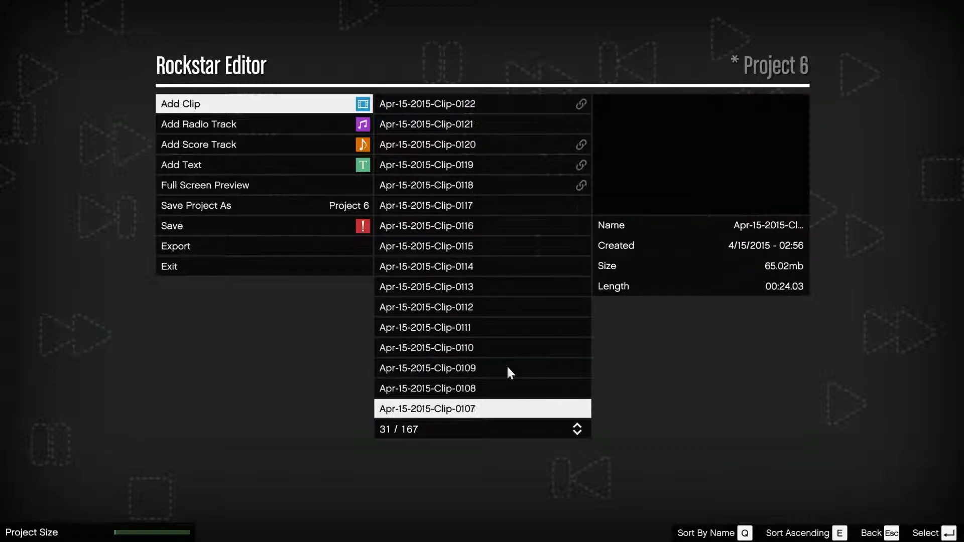
scroll(508, 368, down, 4)
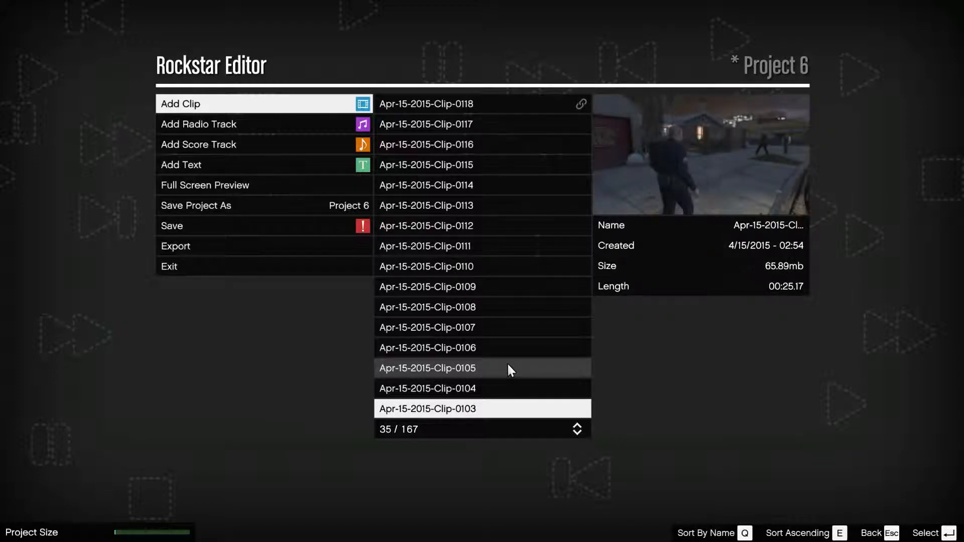
scroll(510, 369, down, 8)
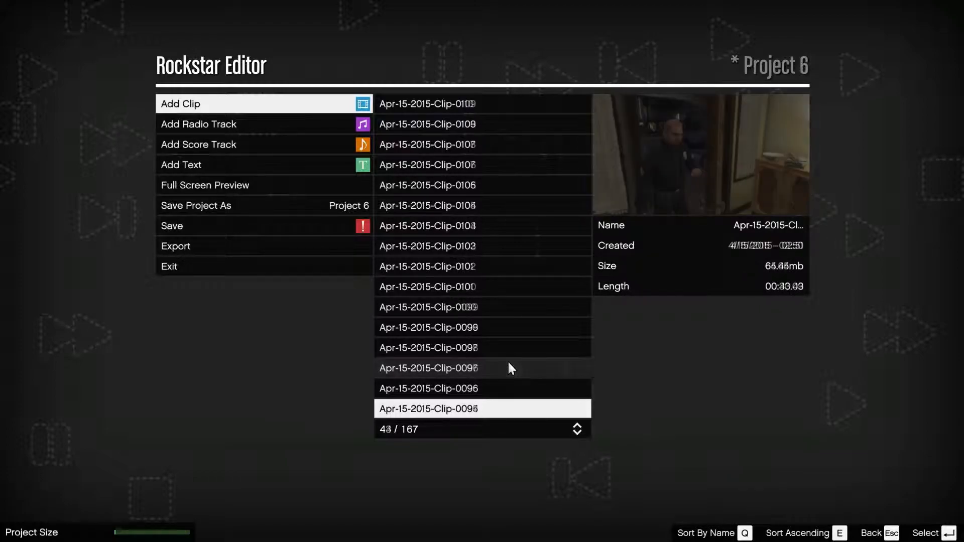
scroll(510, 369, down, 4)
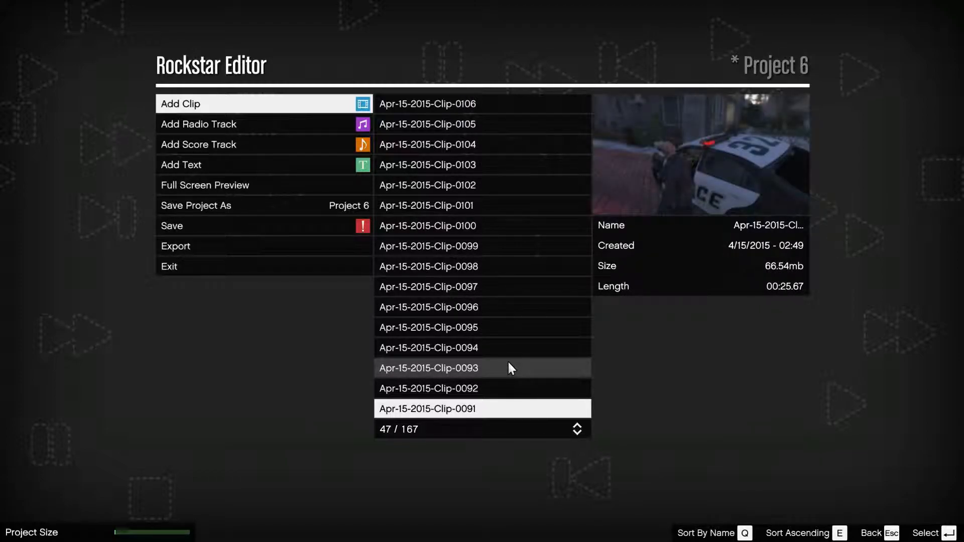
scroll(510, 368, down, 11)
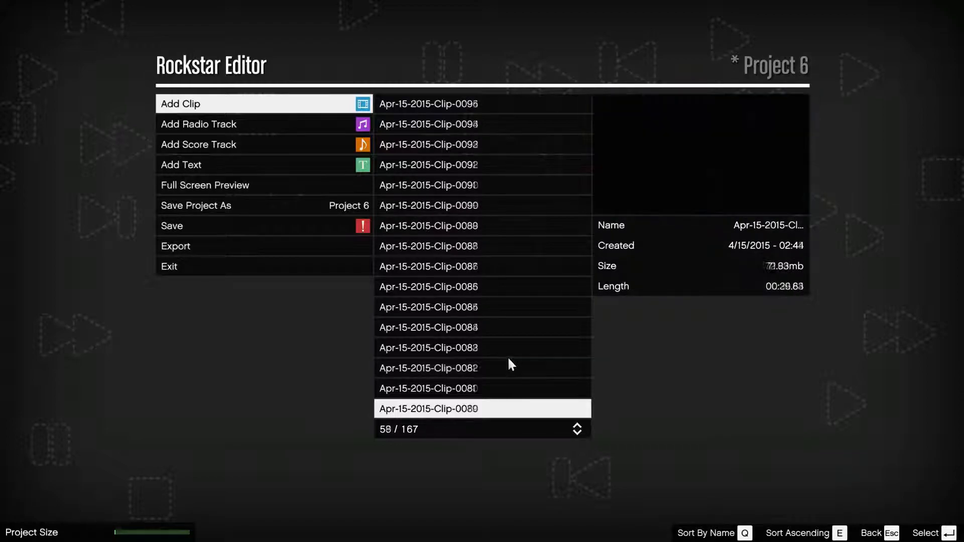
scroll(508, 360, down, 2)
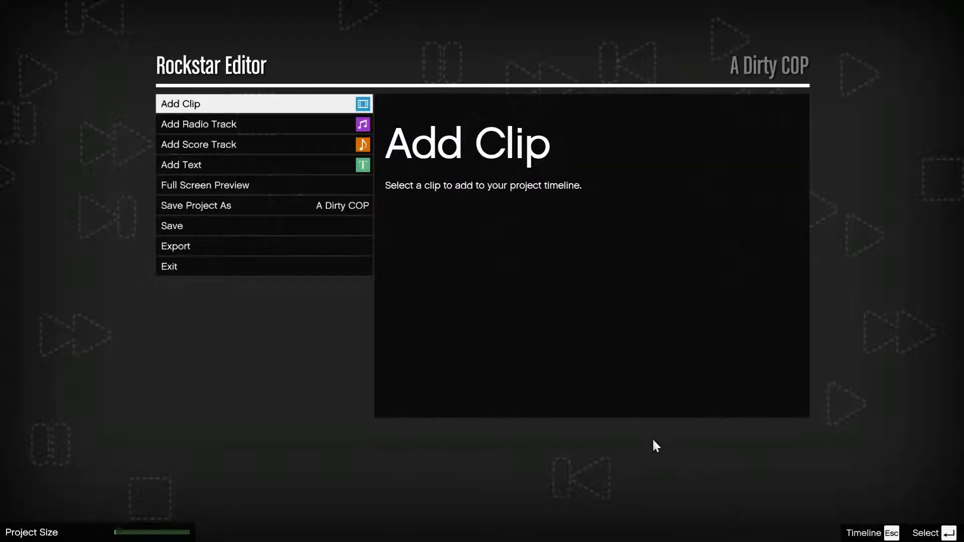
Save the project under the name A Dirty COP, overwriting the existing project of that name
key(Down)
key(Down)
key(Down)
key(Down)
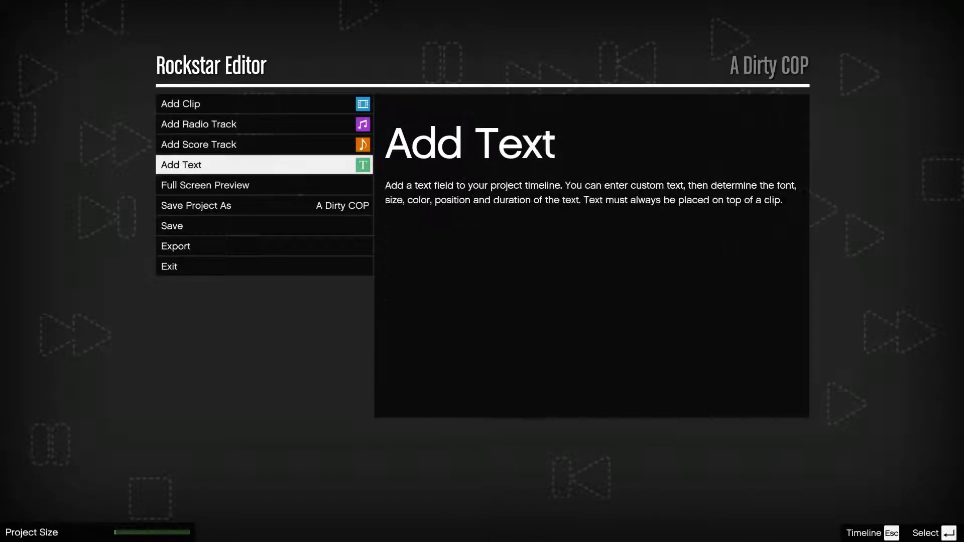
key(Down)
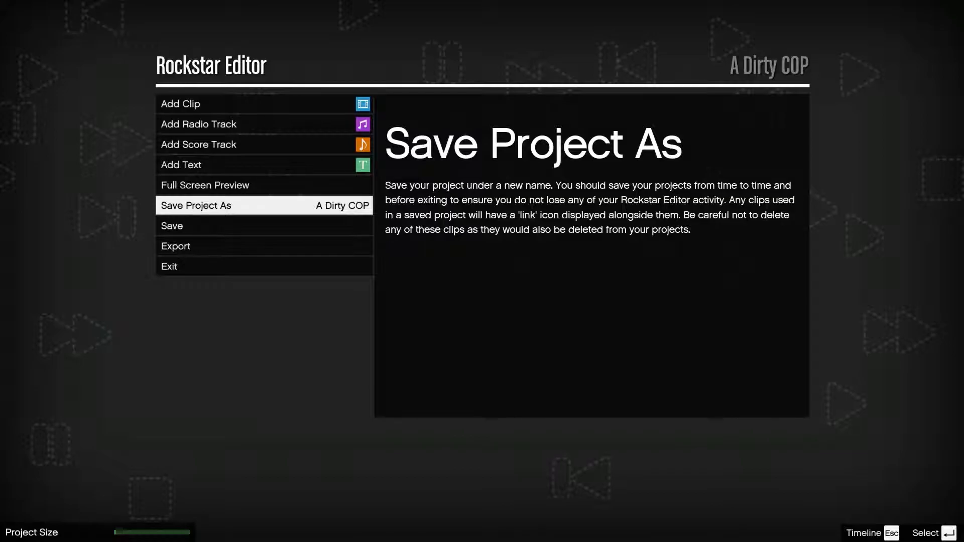
key(Return)
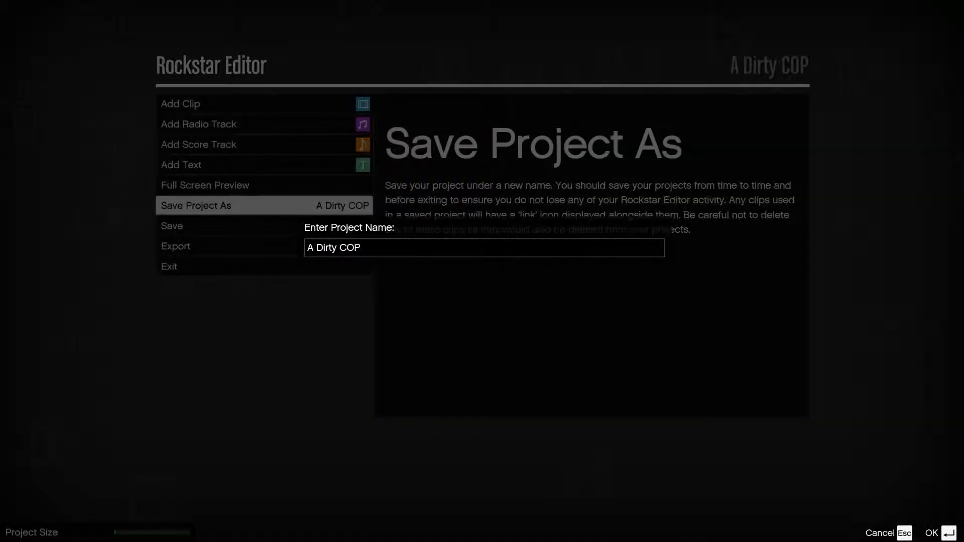
key(Return)
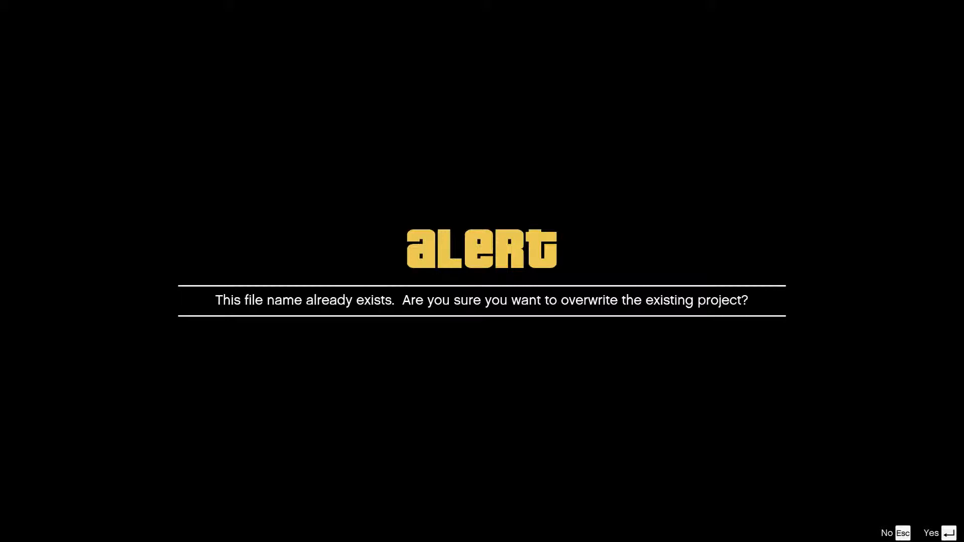
key(Return)
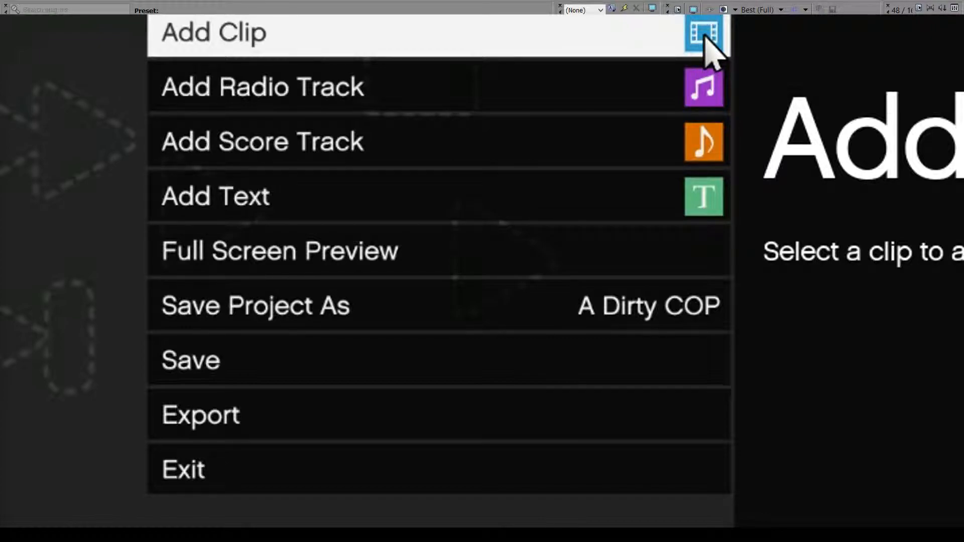
Save the A Dirty COP project again under its current name
key(Down)
key(Down)
key(Down)
key(Down)
key(Down)
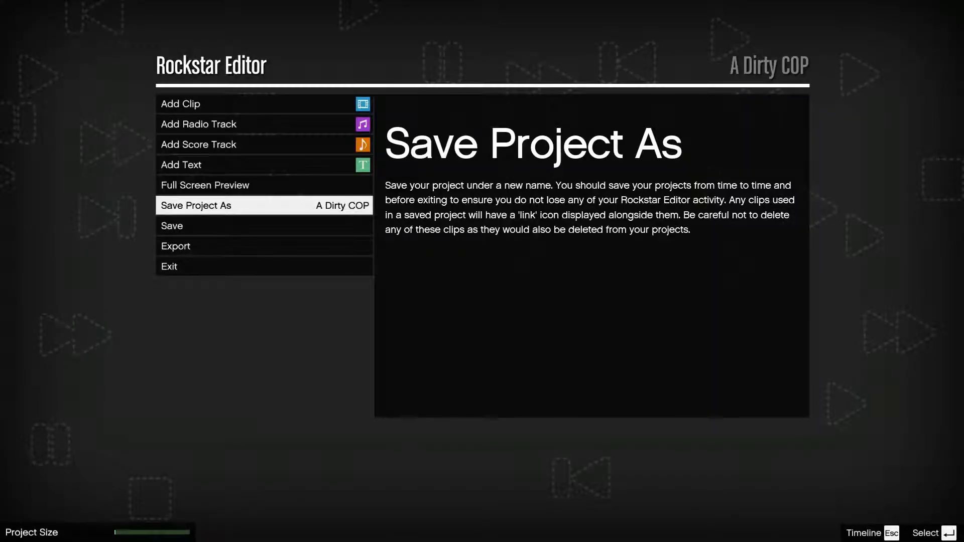
key(Down)
key(Return)
Preview the whole A Dirty COP project in full screen to its end and leave the preview
key(Up)
key(Up)
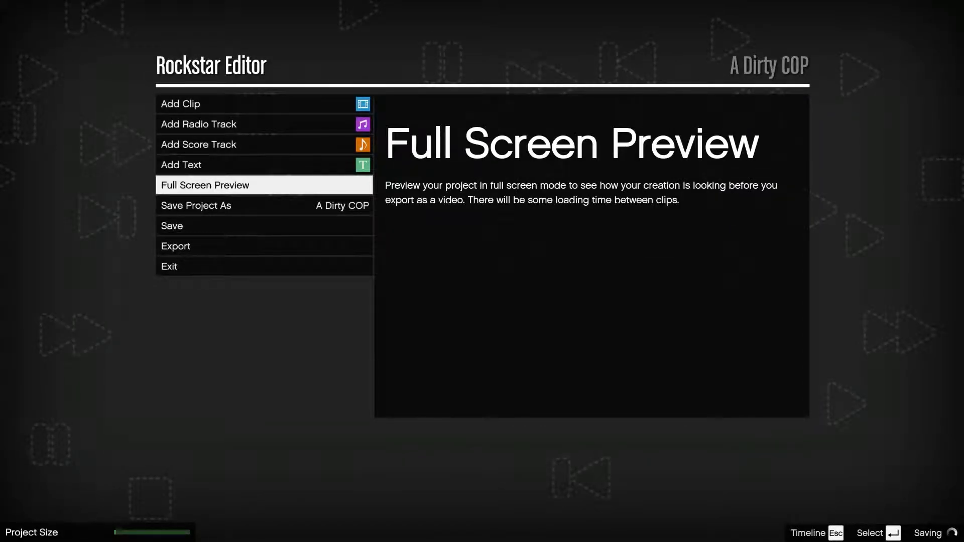
key(Return)
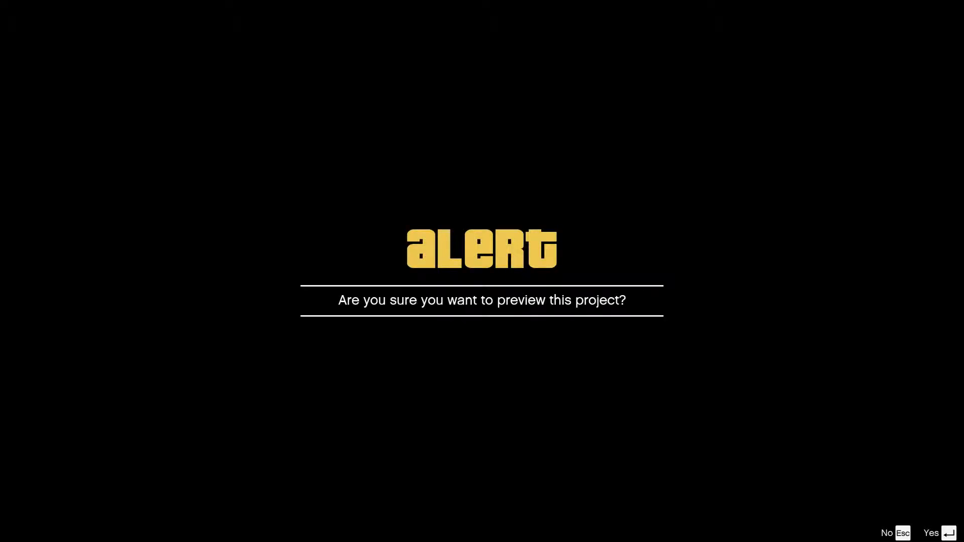
key(Return)
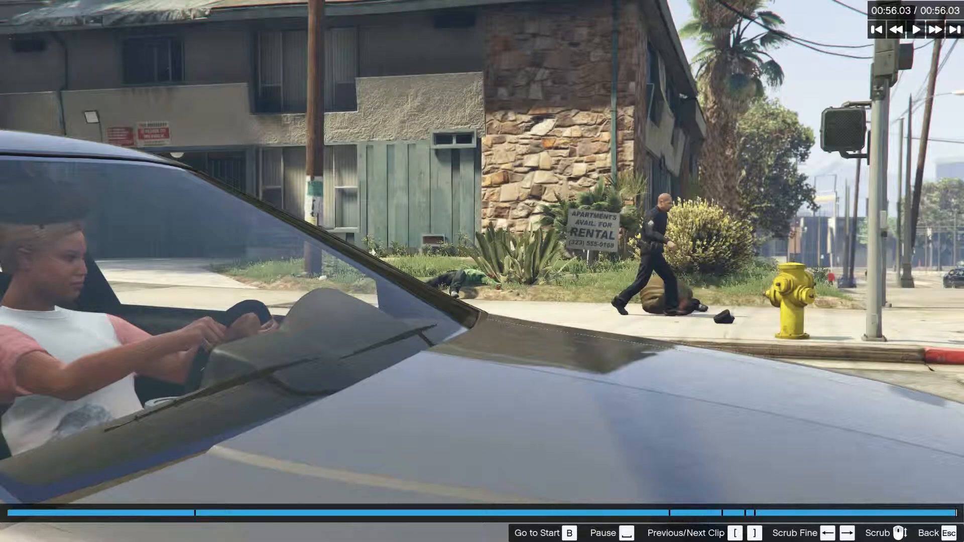
key(Escape)
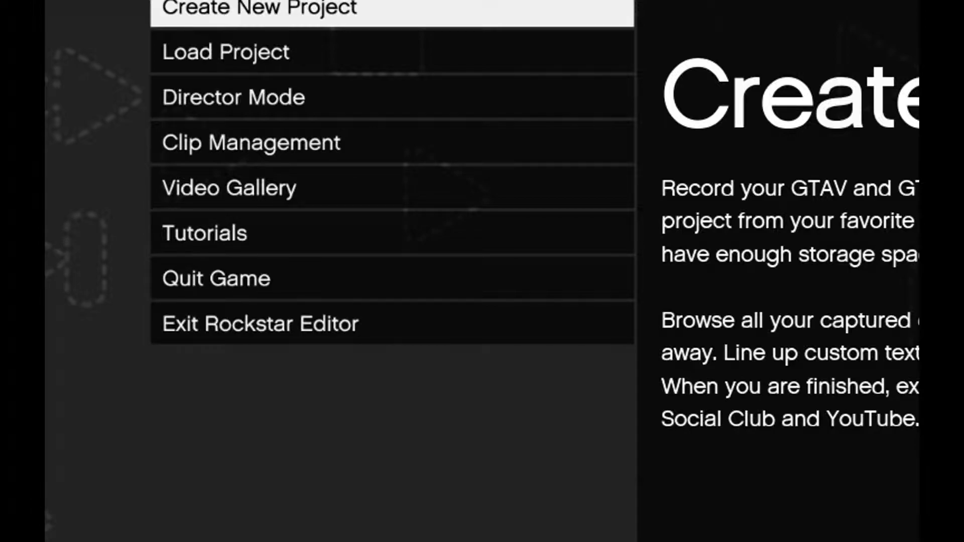
Launch Director Mode from the editor's start screen
key(Down)
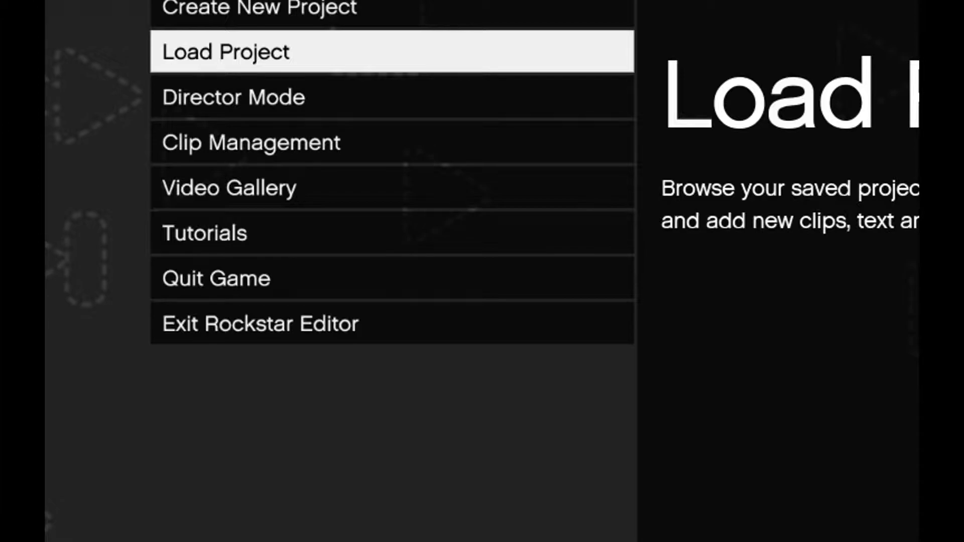
key(Down)
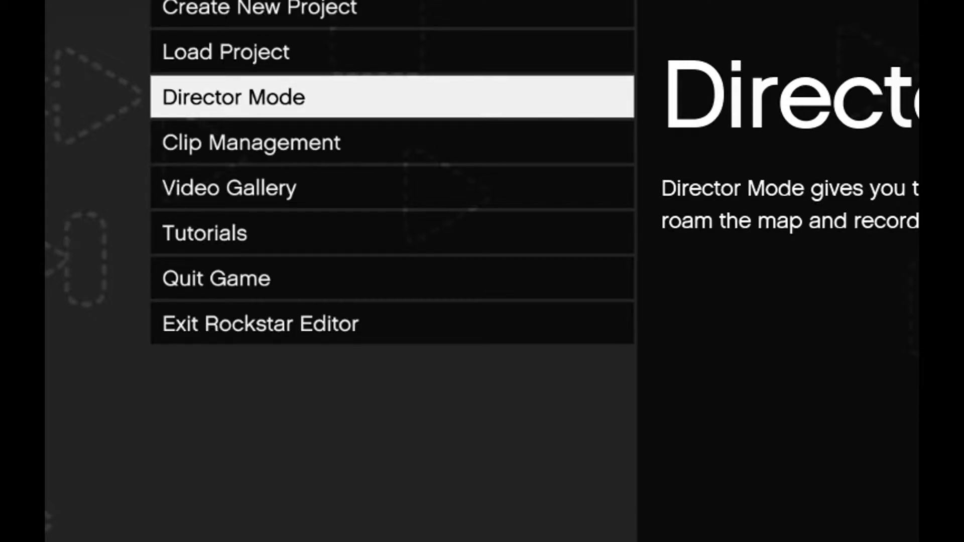
key(Return)
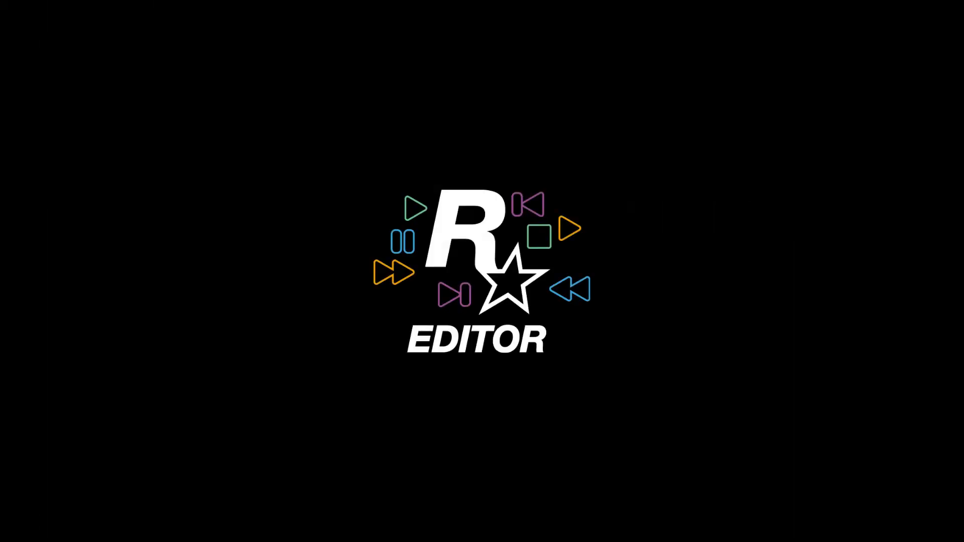